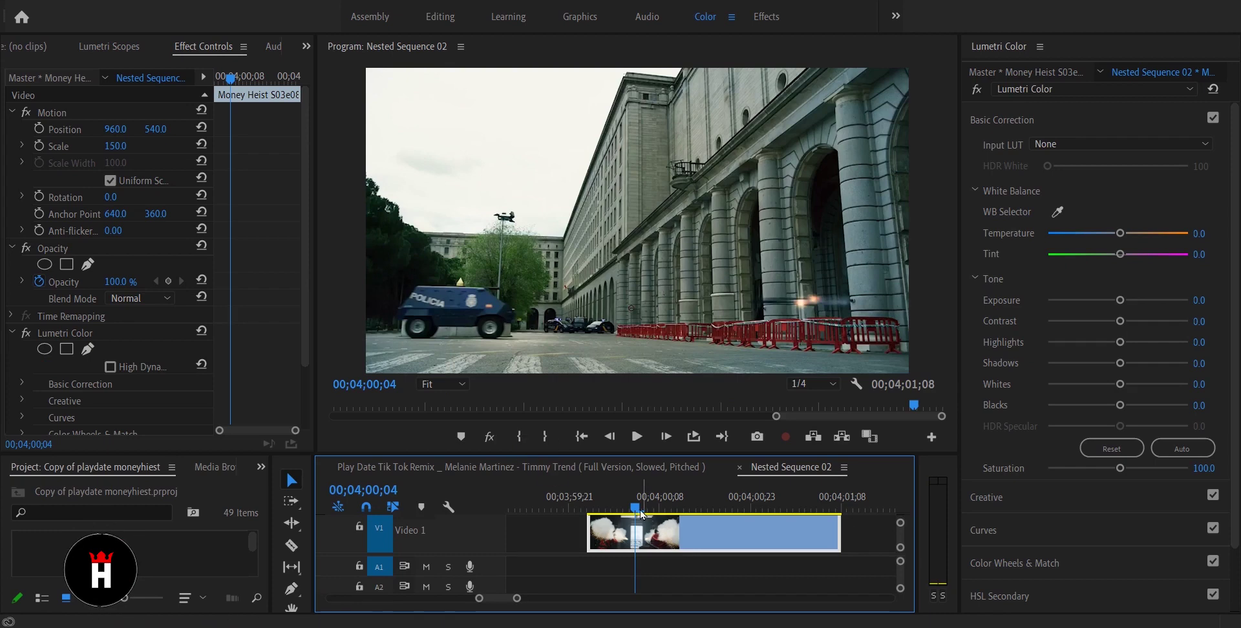
- Step through the rocket shot frame by frame and export the frame at 00;04;00;04 as a still image
key(Right)
key(Right)
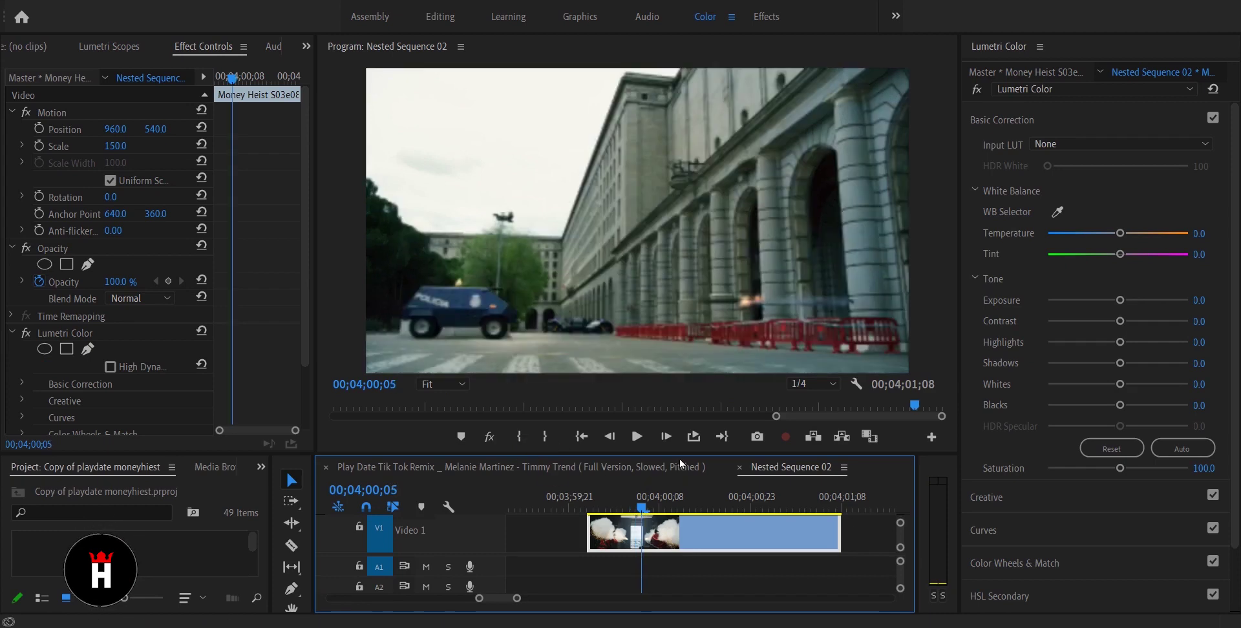
key(Right)
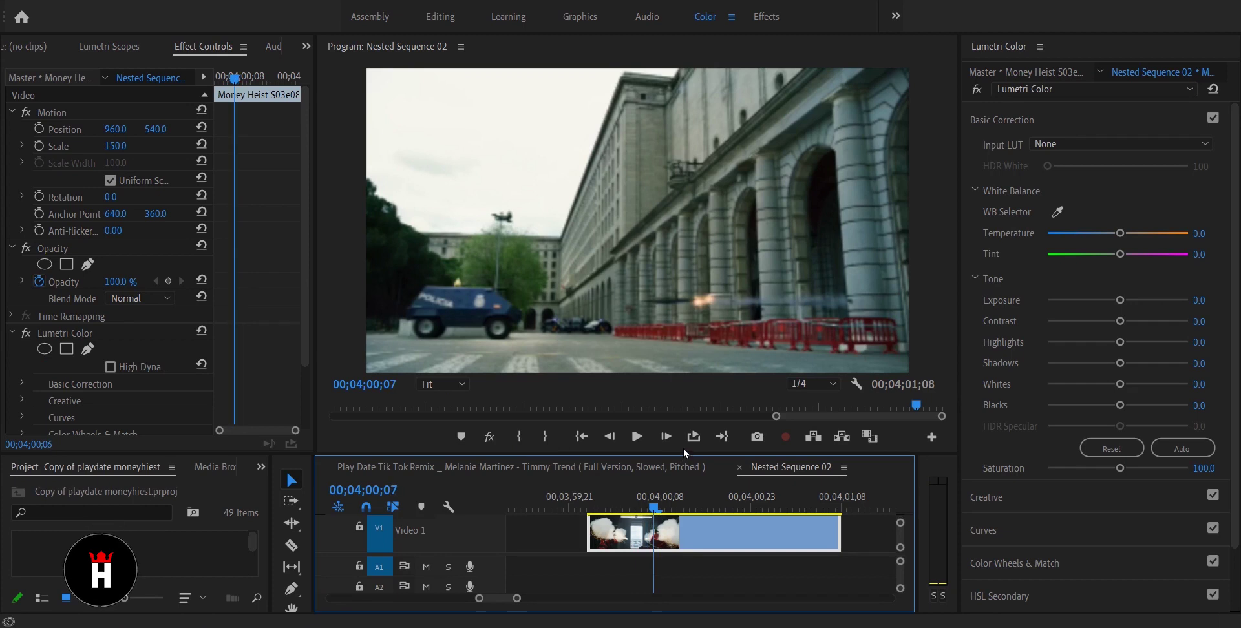
key(Right)
key(Right)
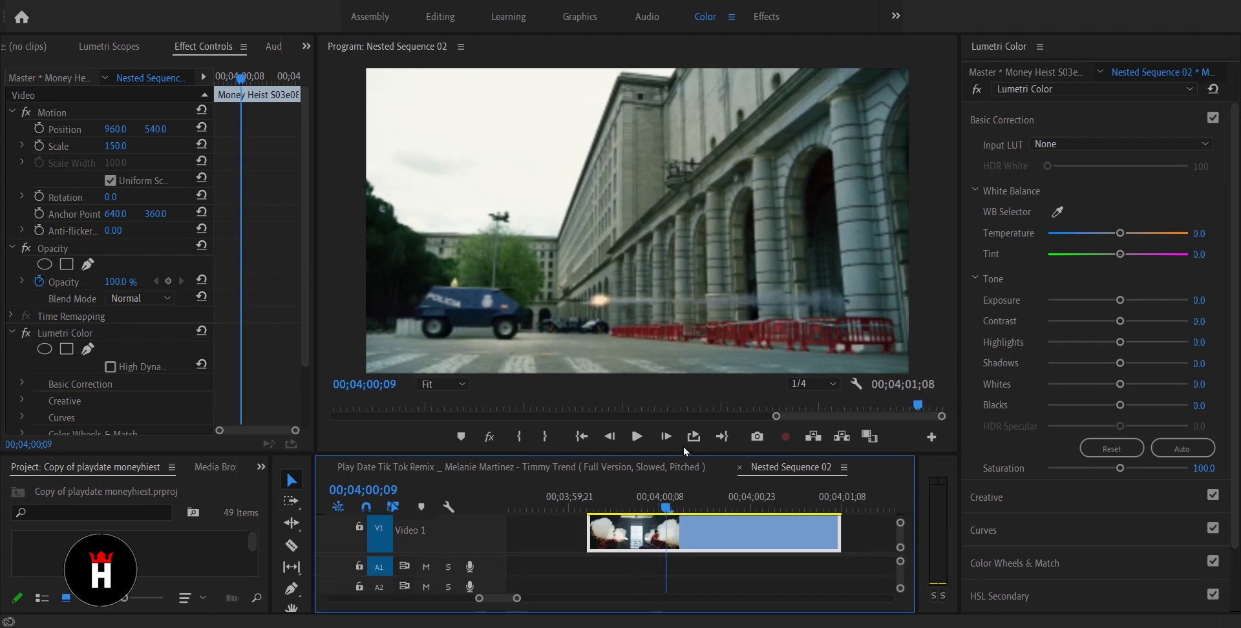
key(shift+Left)
click(757, 436)
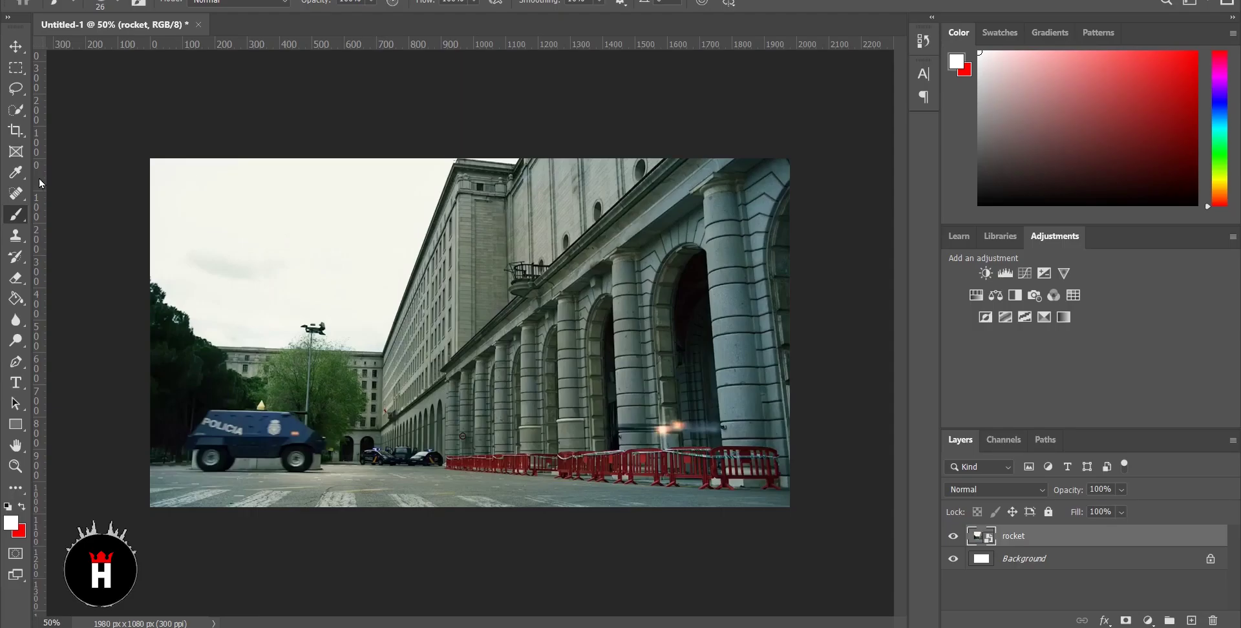
- Paint out the left flame glow above the red barriers with the Healing Brush, using nearby stonework as the source
click(18, 194)
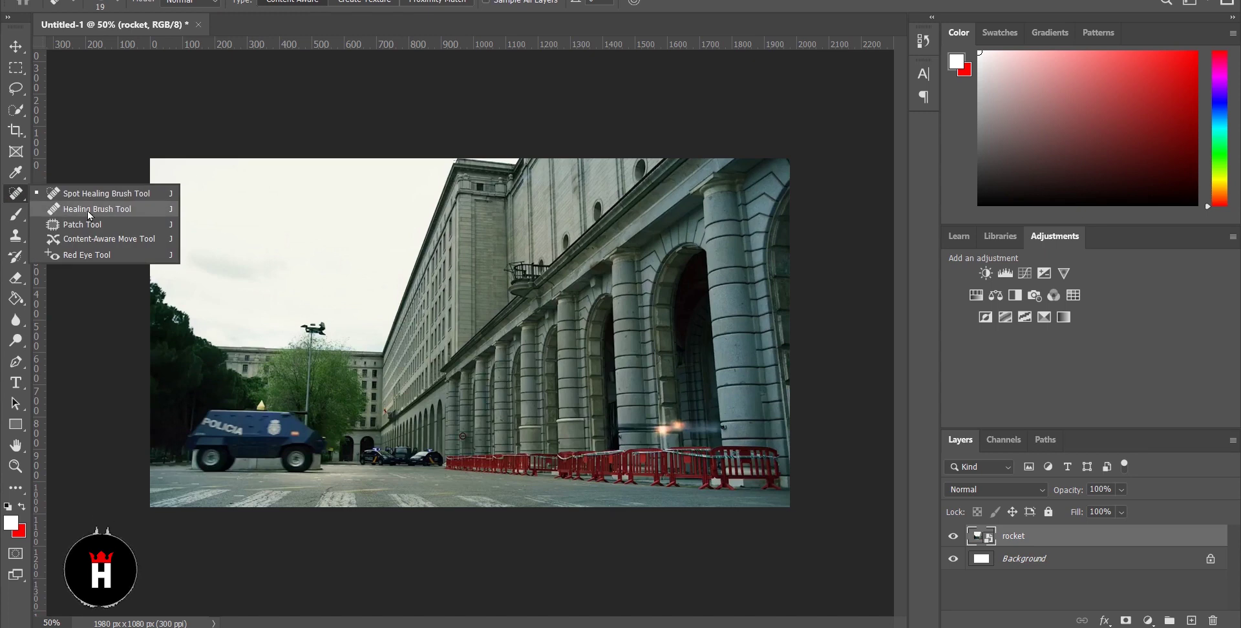
click(87, 210)
scroll(670, 440, up, 10)
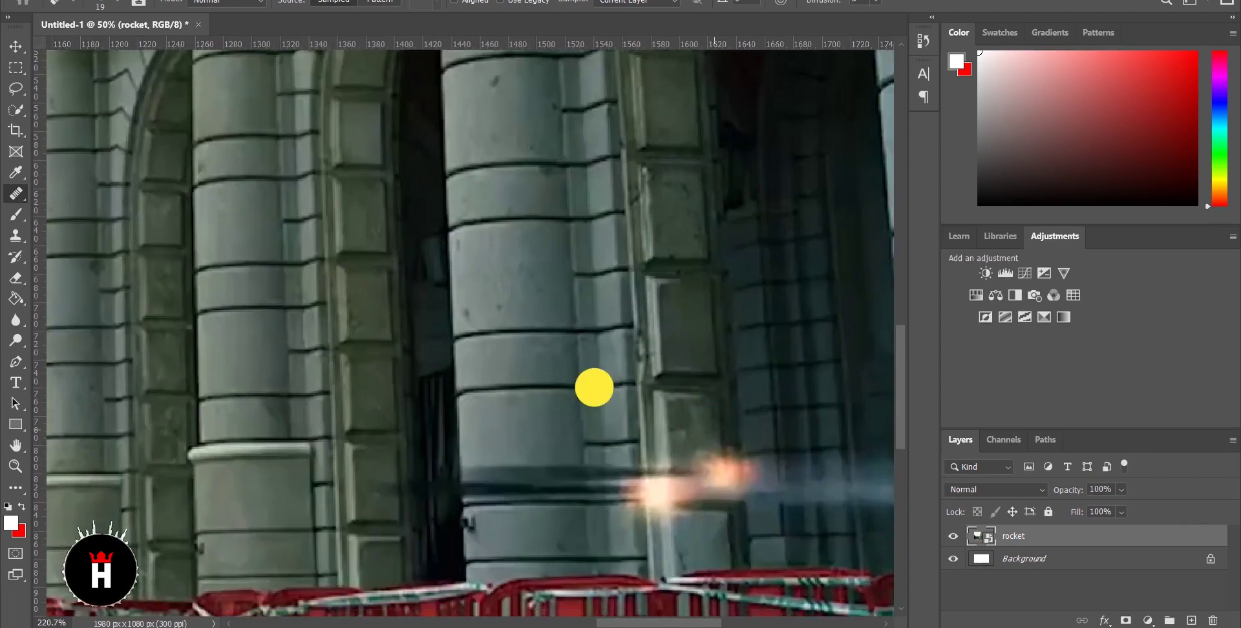
drag(594, 387, 539, 364)
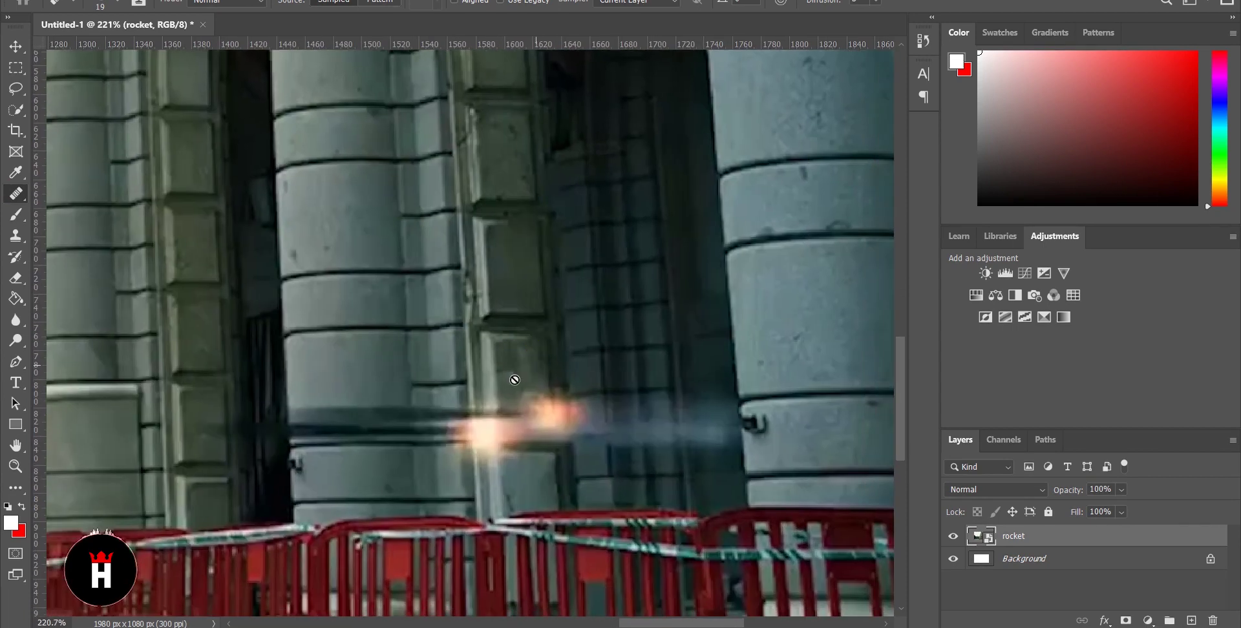
drag(369, 412, 301, 335)
scroll(454, 327, up, 2)
drag(435, 269, 471, 407)
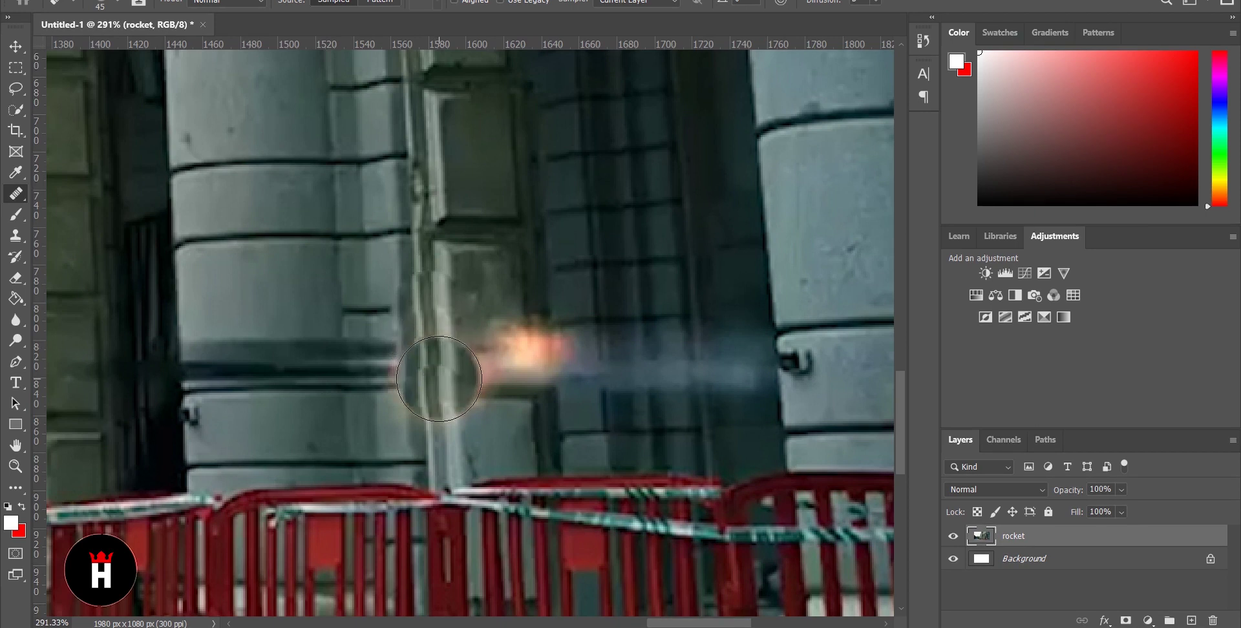
- Heal the second flame over the stone blocks beside the dark archway using clean wall texture
scroll(441, 403, up, 4)
drag(474, 244, 497, 246)
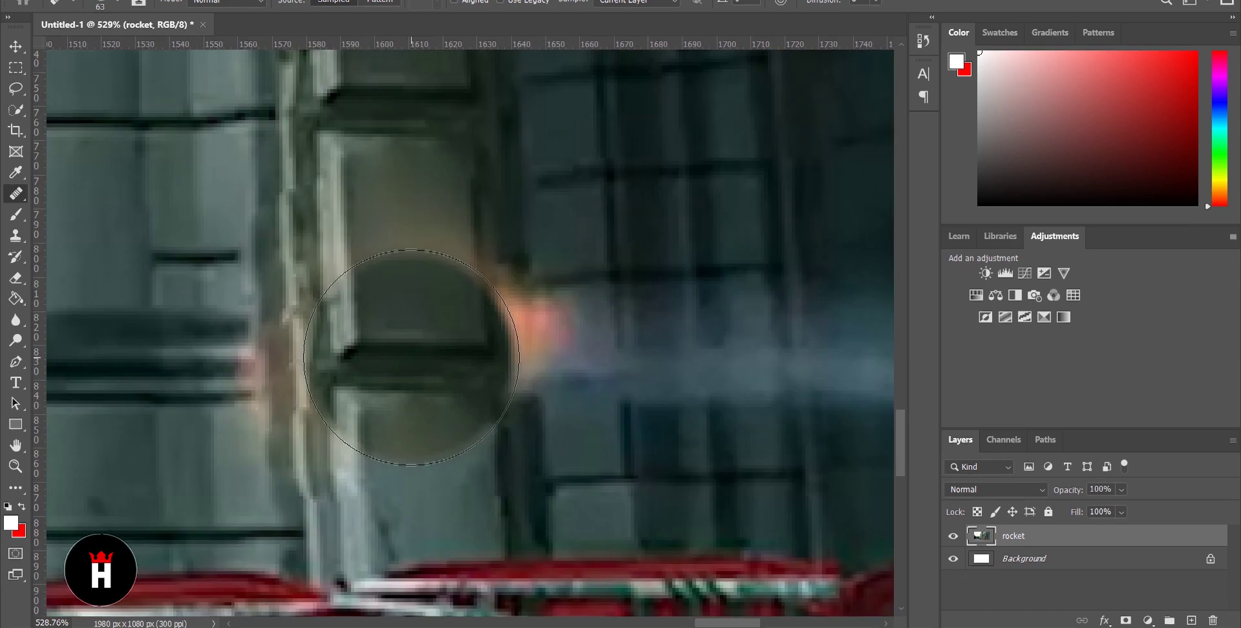
scroll(411, 358, down, 2)
mouse_move(543, 291)
mouse_down()
mouse_move(540, 388)
mouse_move(551, 325)
mouse_up()
scroll(504, 282, up, 3)
scroll(489, 410, down, 3)
- Sample the dark wall inside the archway and heal over the smoke trail crossing it
drag(576, 188, 585, 188)
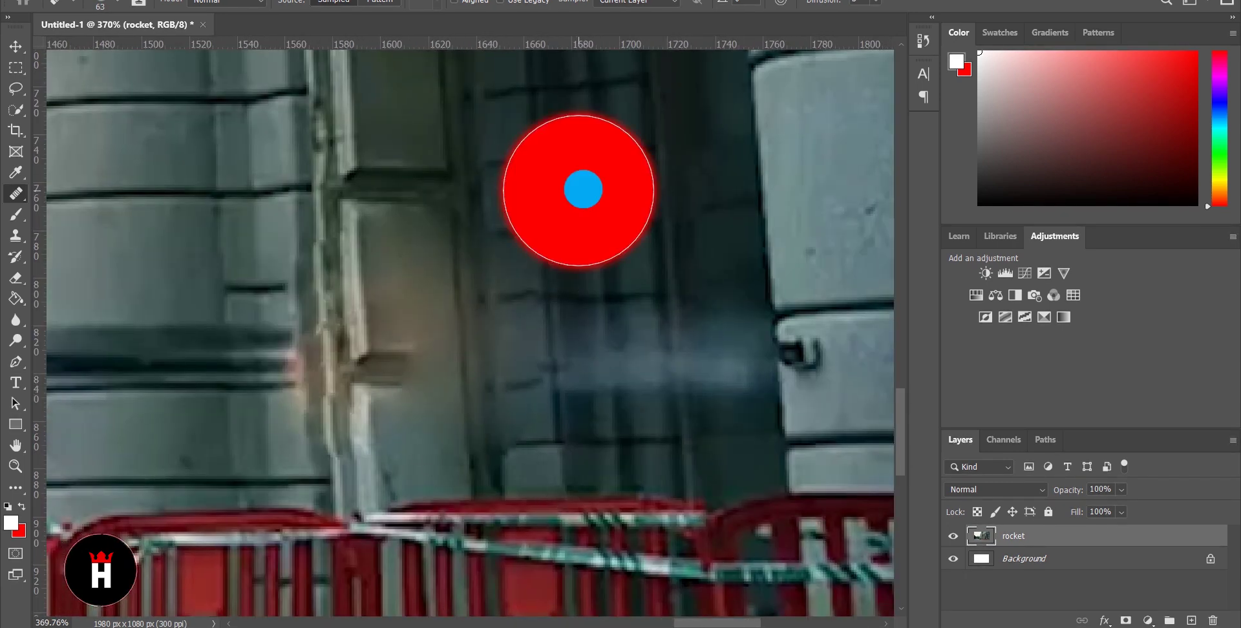
scroll(578, 324, left, 3)
click(578, 323)
scroll(578, 323, up, 3)
scroll(396, 214, left, 3)
scroll(407, 207, down, 2)
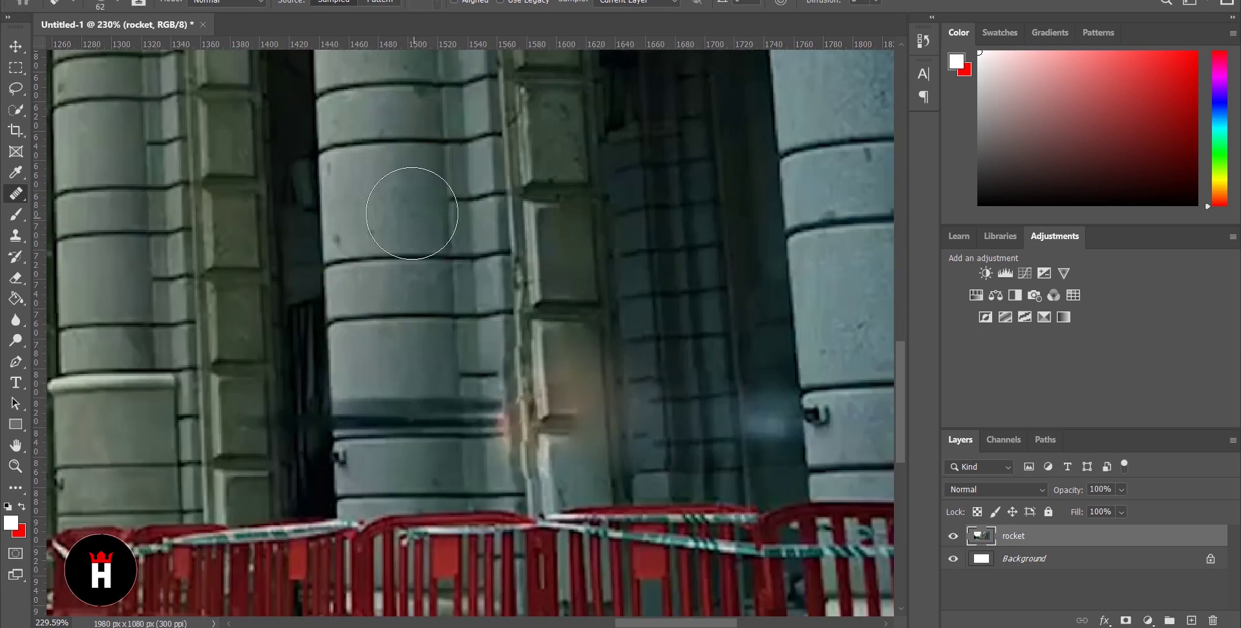
- Enlarge the healing brush and replace the dark rocket body across the column with clean column stone
key(bracketright)
key(bracketright)
key(bracketright)
key(bracketright)
key(bracketright)
click(379, 394)
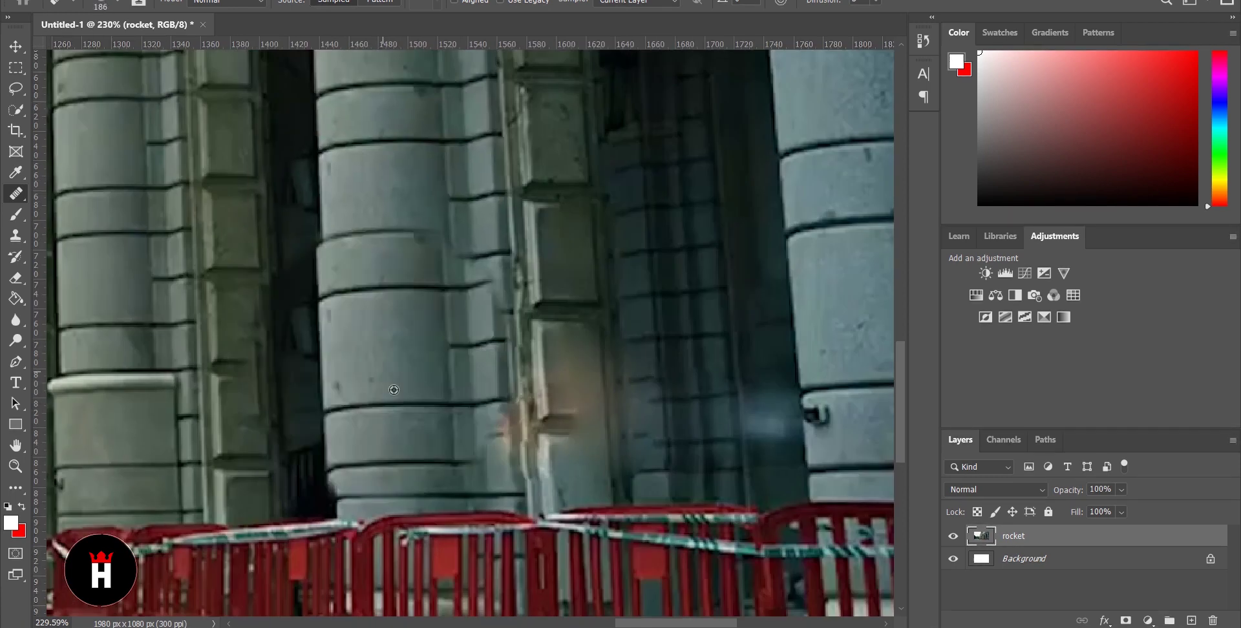
- With a smaller healing brush, clean up the leftover rocket patch along the column's inner edge
key(bracketleft)
key(bracketleft)
click(476, 368)
key(bracketleft)
key(bracketleft)
key(bracketleft)
scroll(626, 362, up, 3)
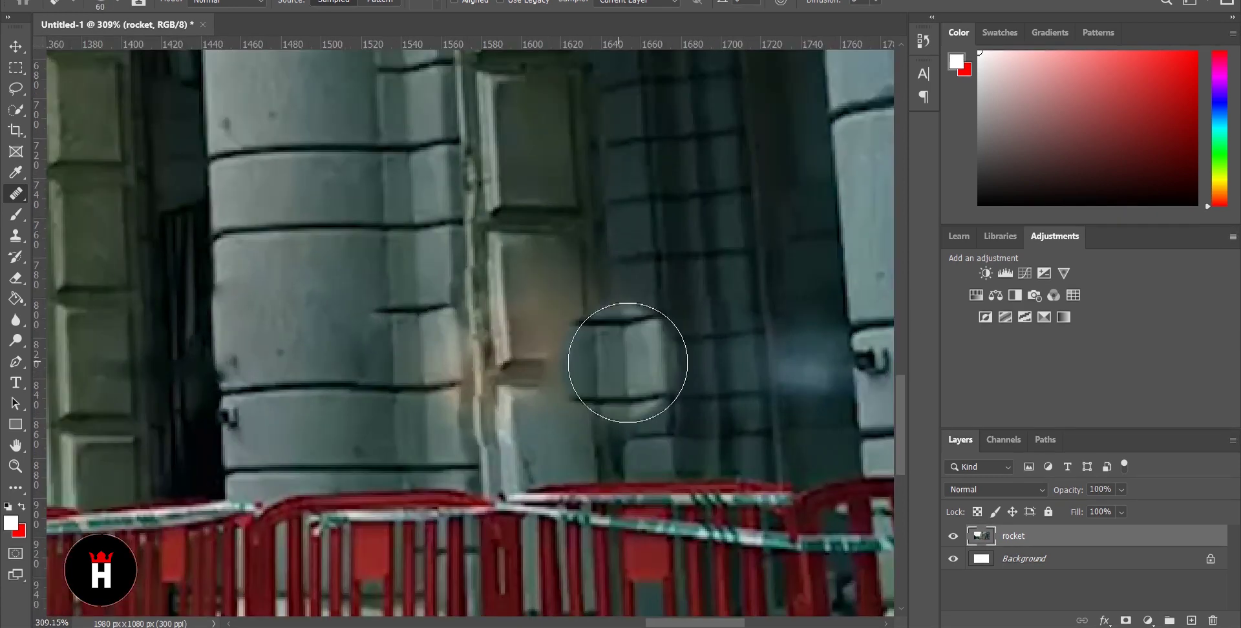
- With a larger healing brush, retouch the remaining glow and smoke haze between the two columns
scroll(473, 395, right, 2)
scroll(474, 394, down, 3)
key(bracketright)
key(bracketright)
key(bracketright)
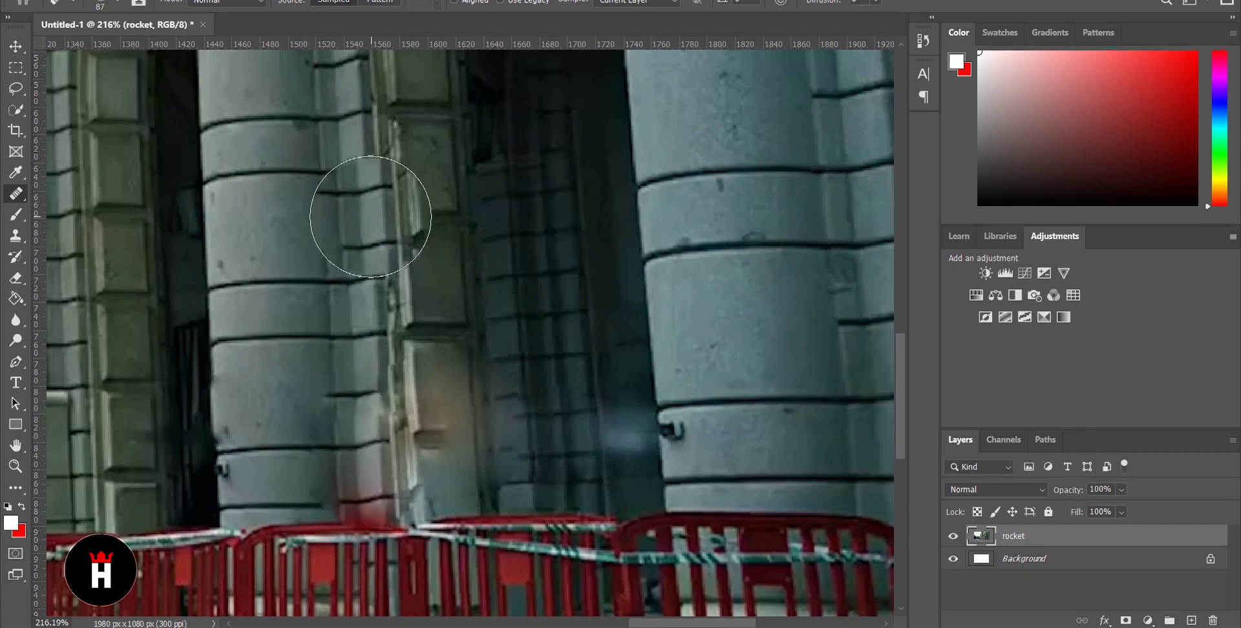
click(659, 203)
scroll(484, 352, down, 5)
scroll(484, 352, up, 3)
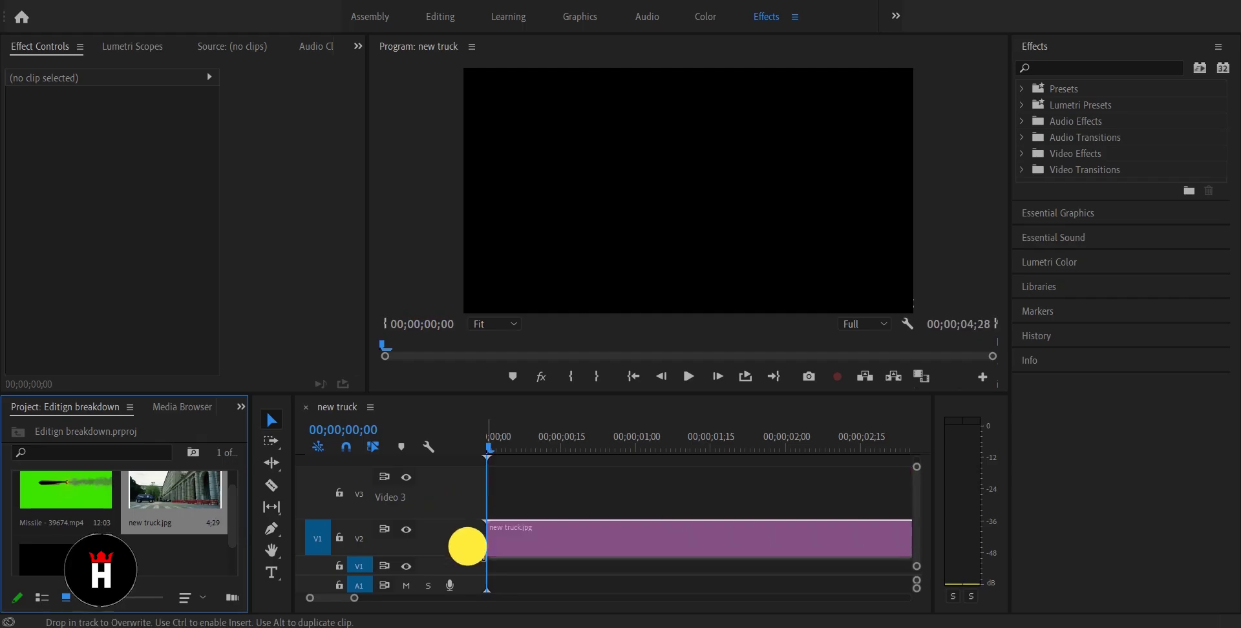
- Place new truck.jpg at the start of track V2, cut it at 00;00;01;28 and delete the remainder
key(space)
key(space)
key(ctrl+k)
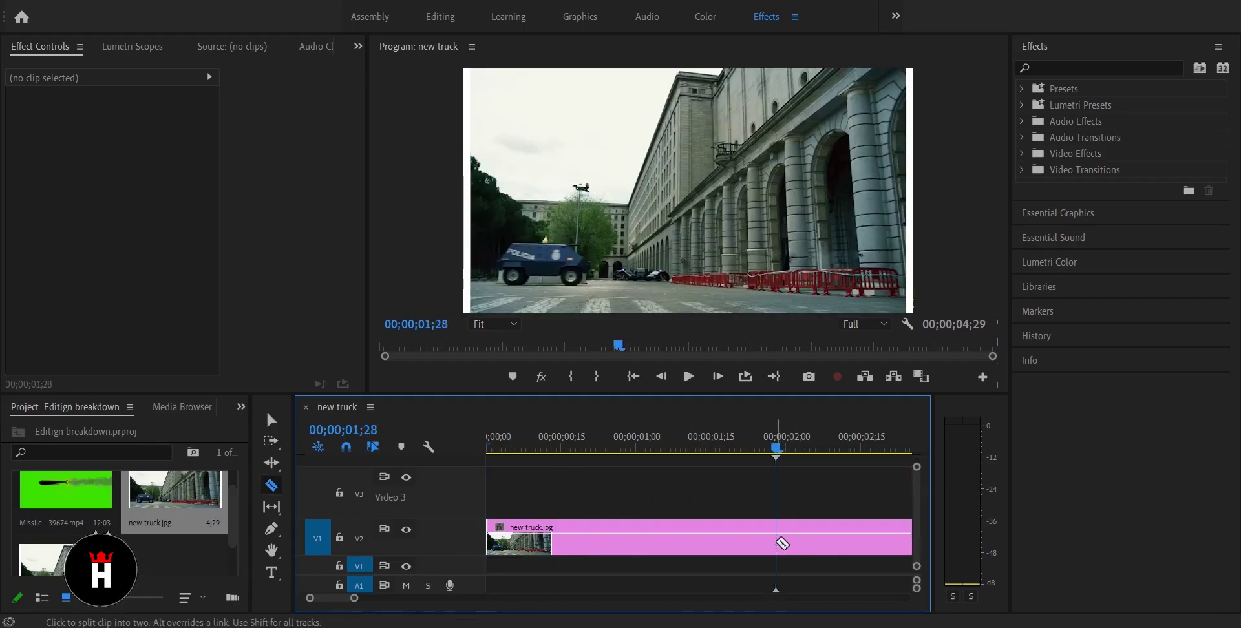
click(785, 542)
key(Delete)
- Place Missile - 39674.mp4 on Video 3 above the still and trim it to the still's length
drag(64, 498, 488, 498)
drag(497, 443, 780, 446)
key(c)
click(778, 511)
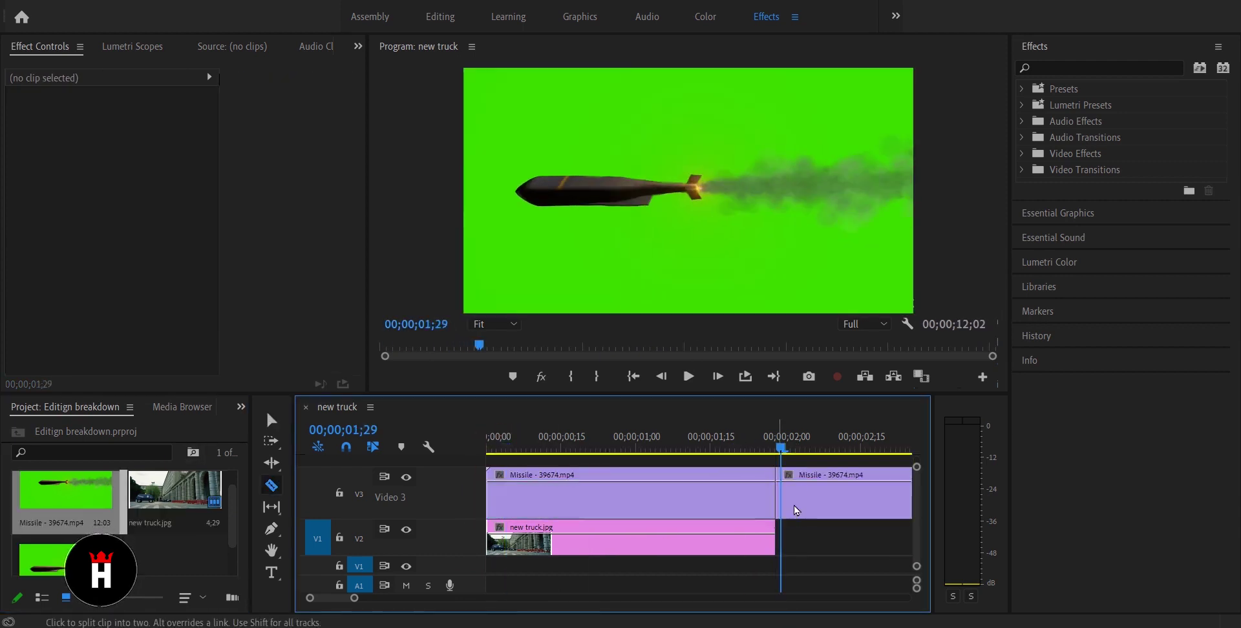
key(v)
click(840, 495)
key(Delete)
- Search the effects for "key" and apply Ultra Key to the missile clip
key(space)
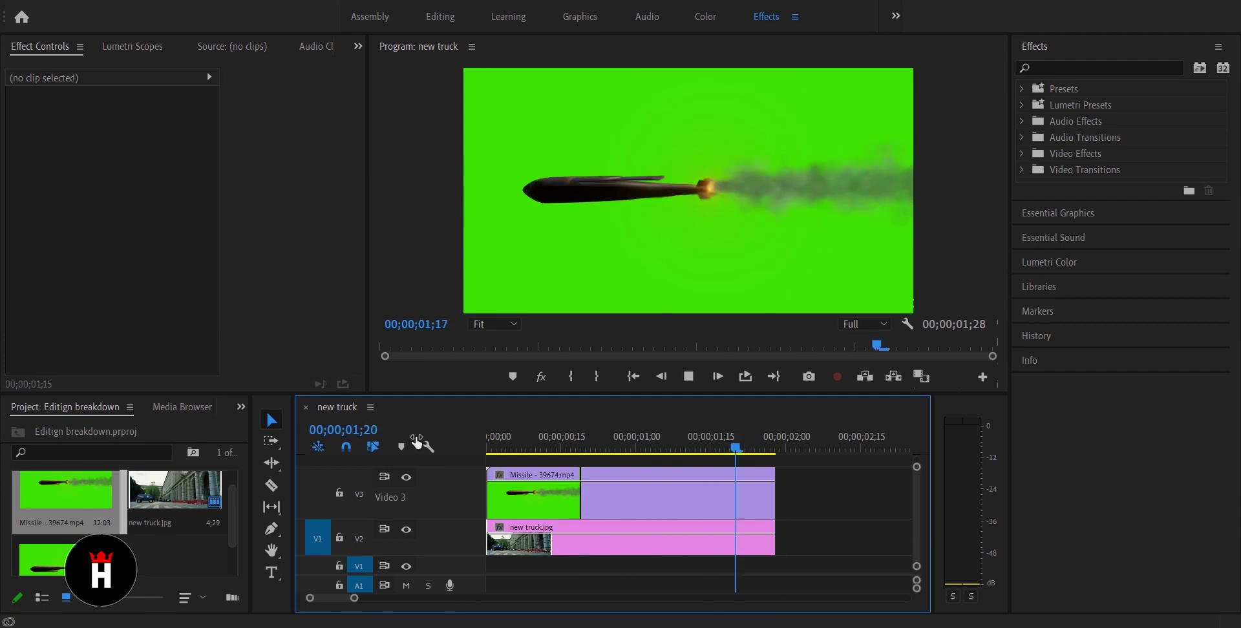
click(646, 494)
key(space)
click(1063, 69)
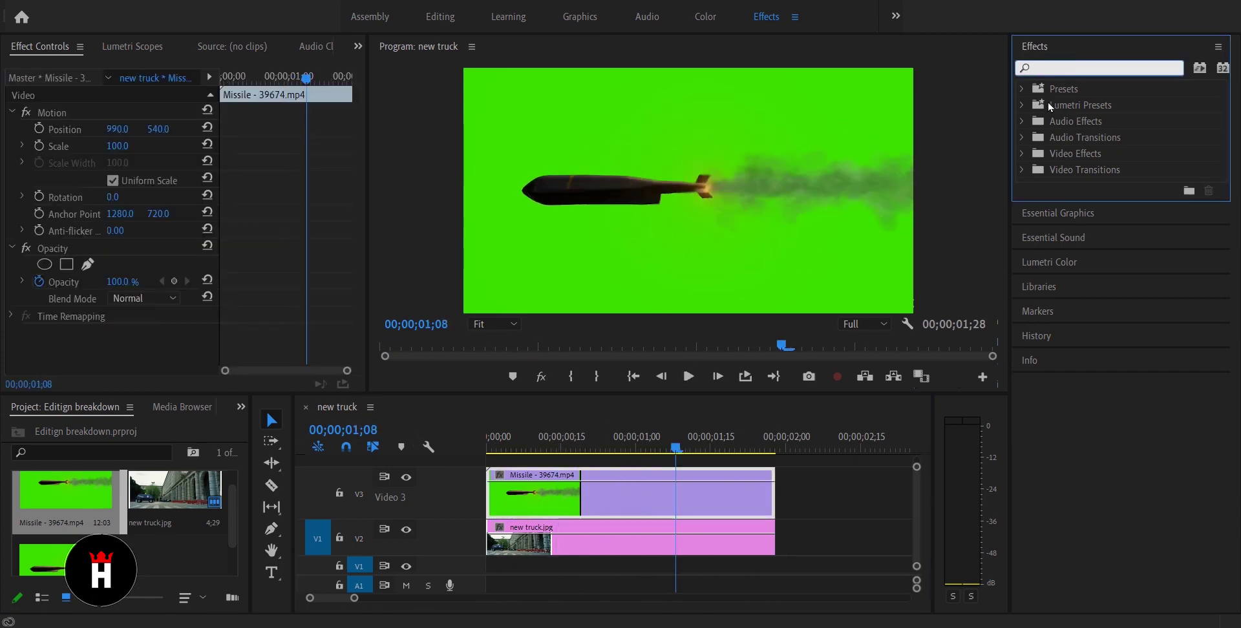
text(key)
click(1092, 315)
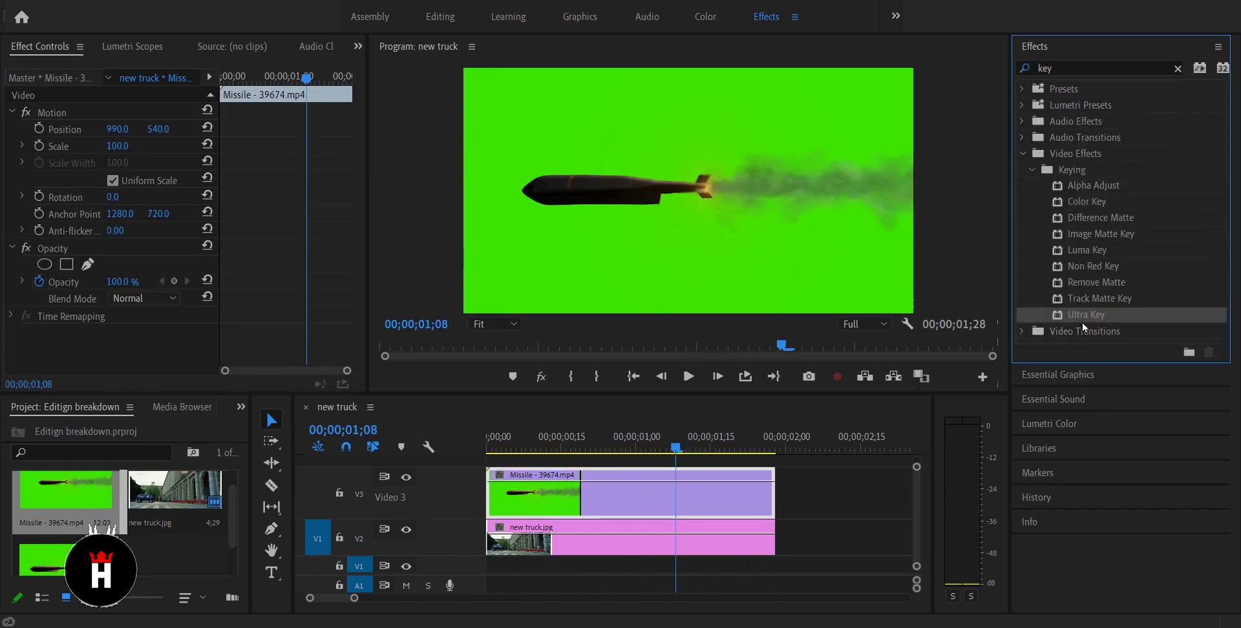
drag(1085, 323, 538, 491)
- Key out the missile clip's green background by sampling the green as the Ultra Key colour
click(548, 439)
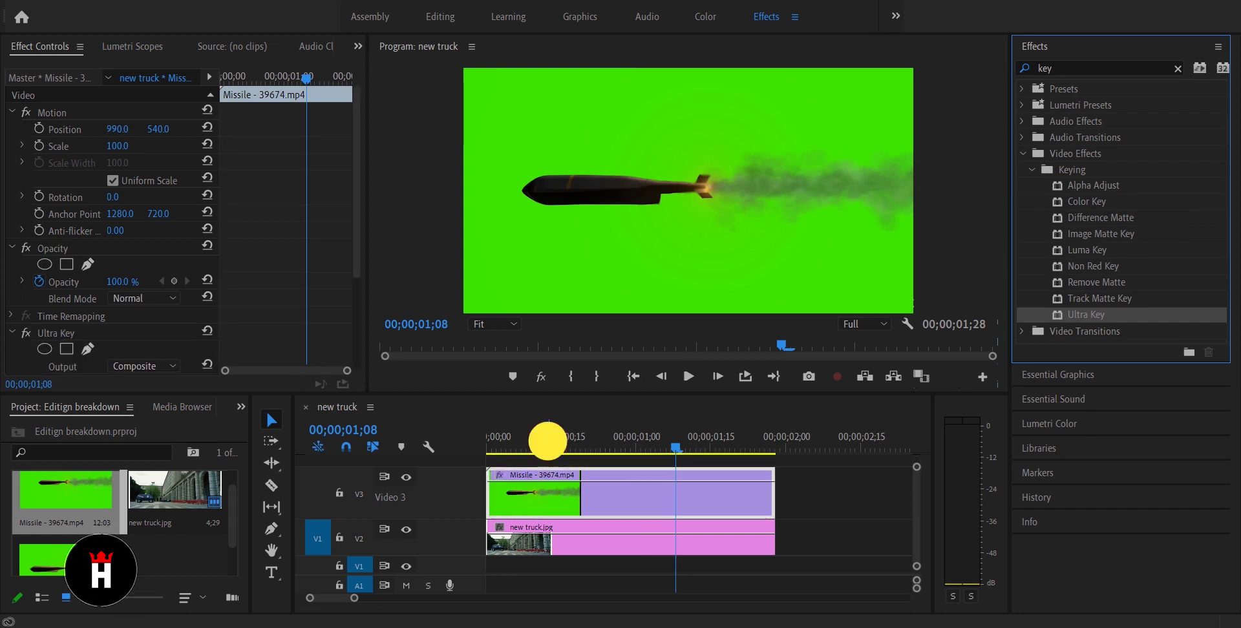
click(289, 195)
scroll(288, 196, down, 4)
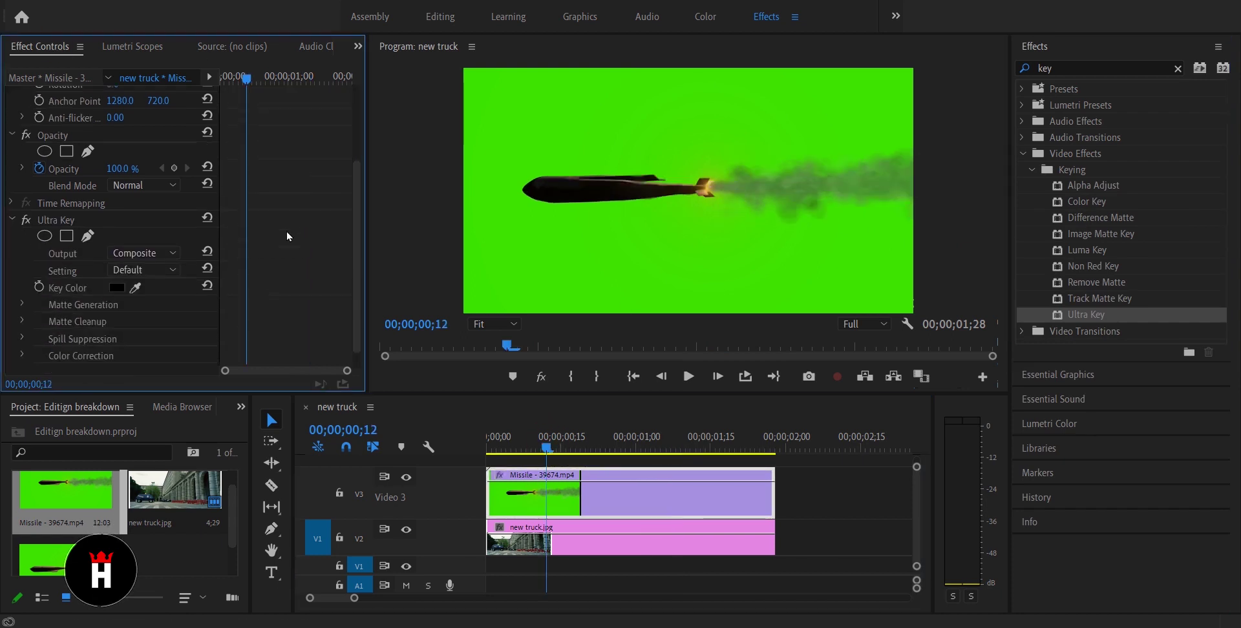
click(529, 256)
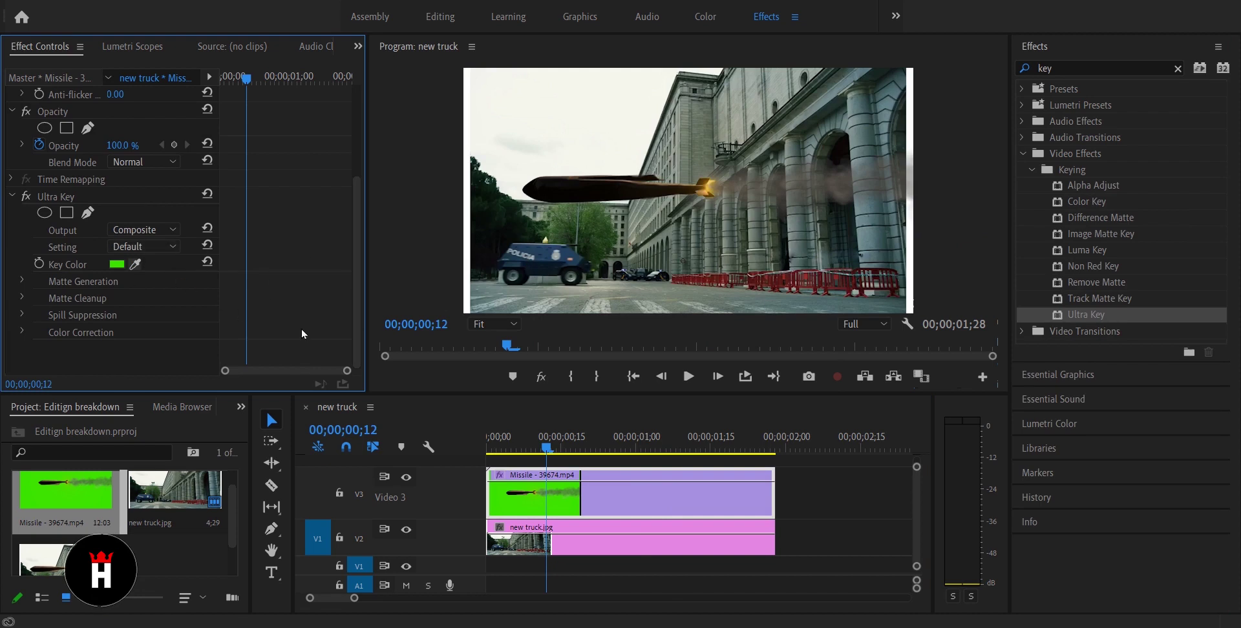
- At 00;00;00;09, scale the missile to 23 and position it at 1420, 850 in front of the columns
drag(561, 454, 533, 459)
scroll(249, 214, up, 4)
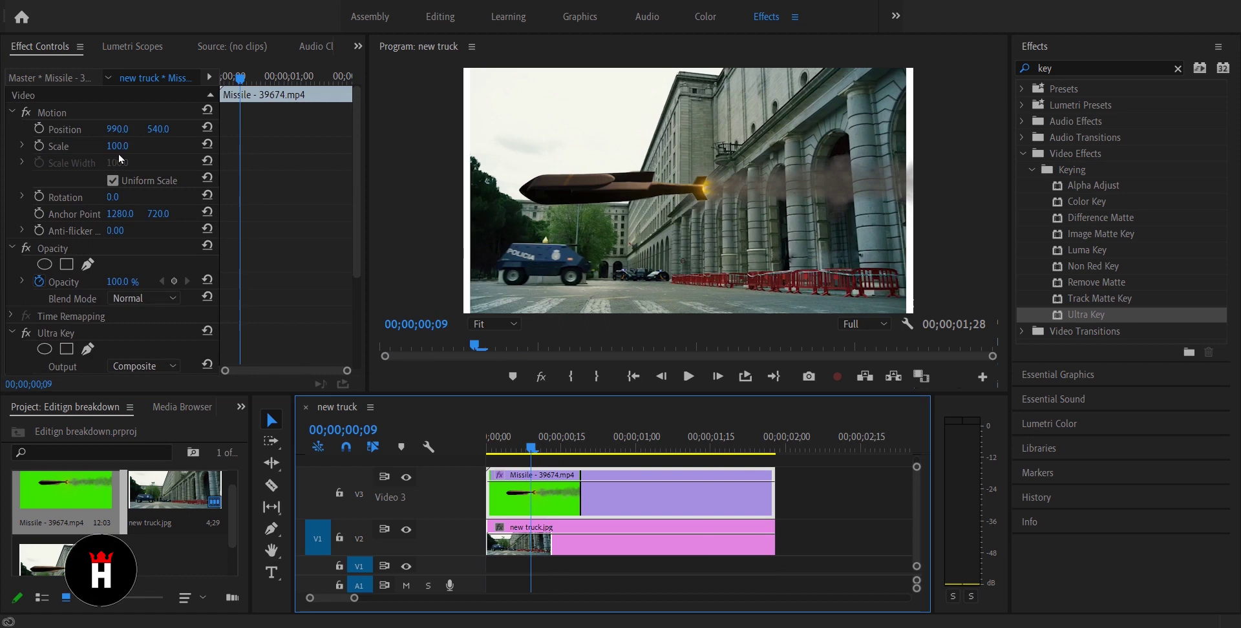
drag(120, 147, 71, 150)
drag(158, 128, 413, 160)
drag(115, 146, 36, 141)
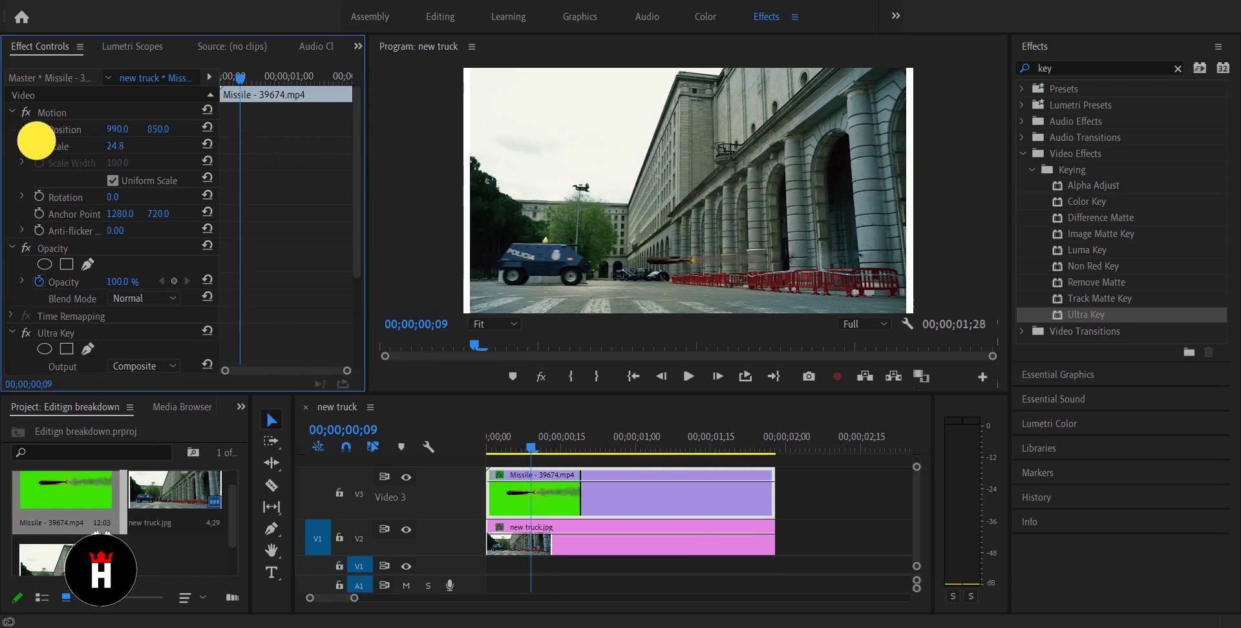
drag(118, 129, 582, 146)
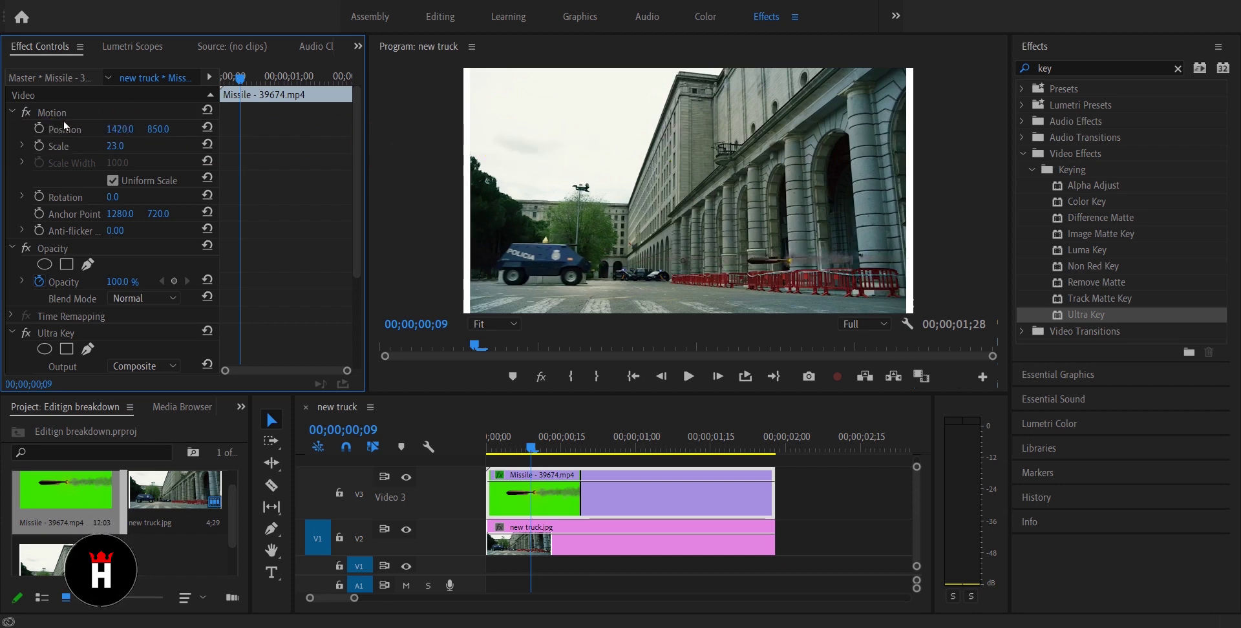
- Keyframe the missile's position at 00;00;00;09, set its horizontal position to 1090 at 00;00;00;19, and preview the movement
click(546, 520)
key(=)
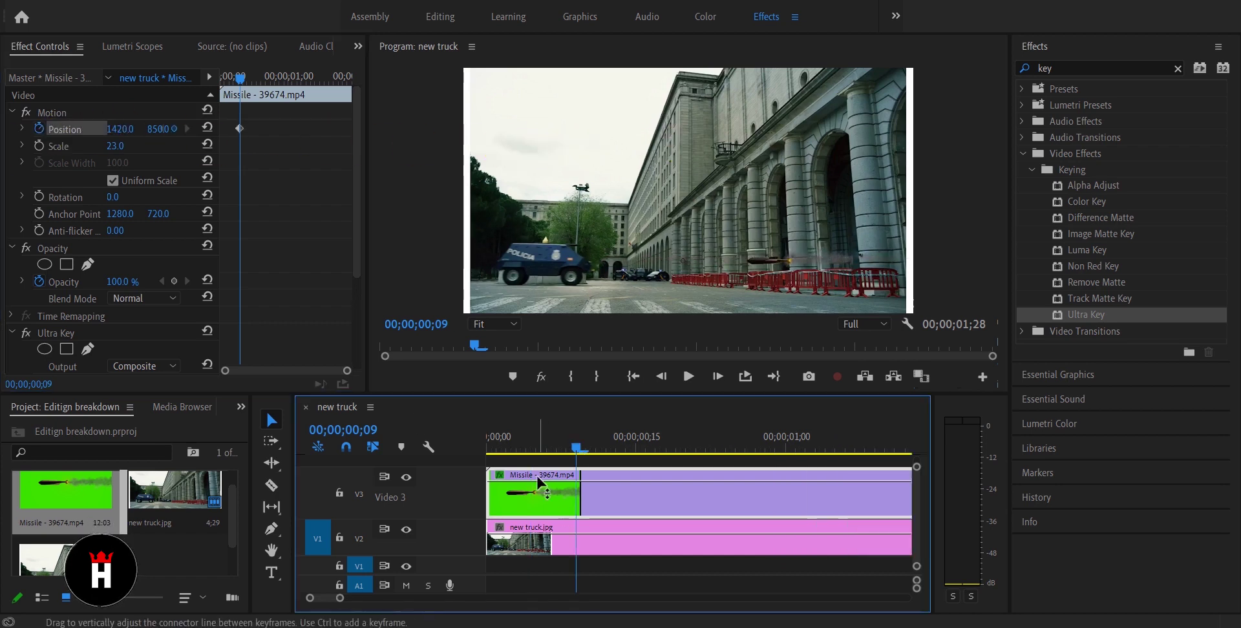
drag(572, 451, 457, 451)
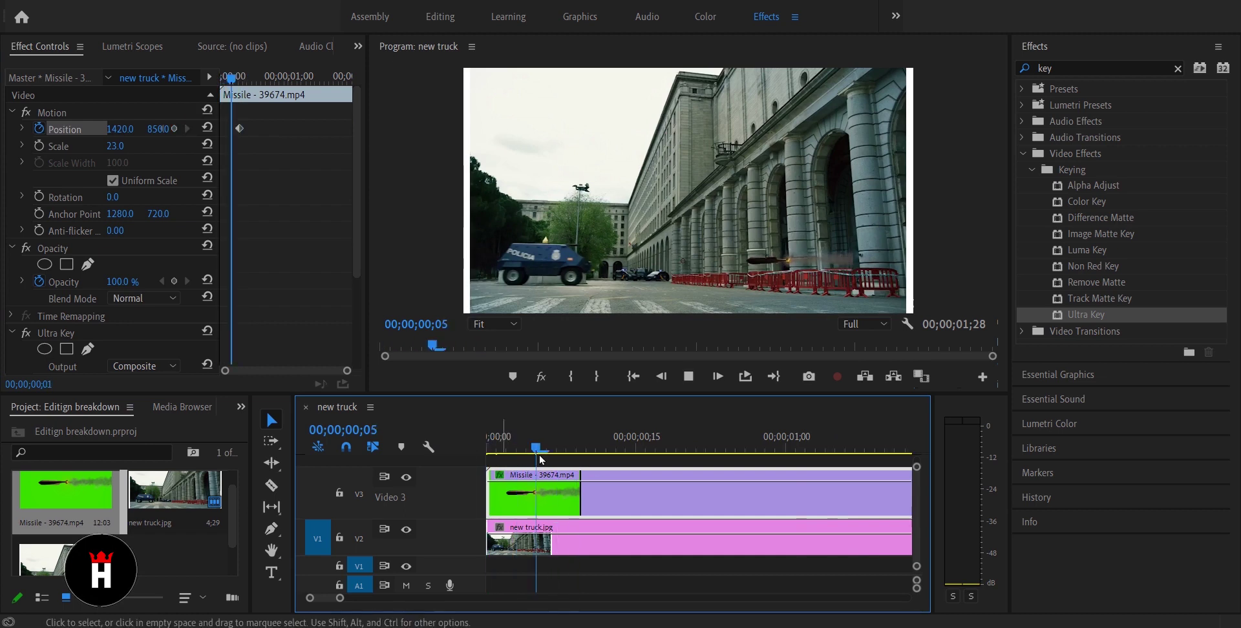
click(499, 446)
key(space)
key(space)
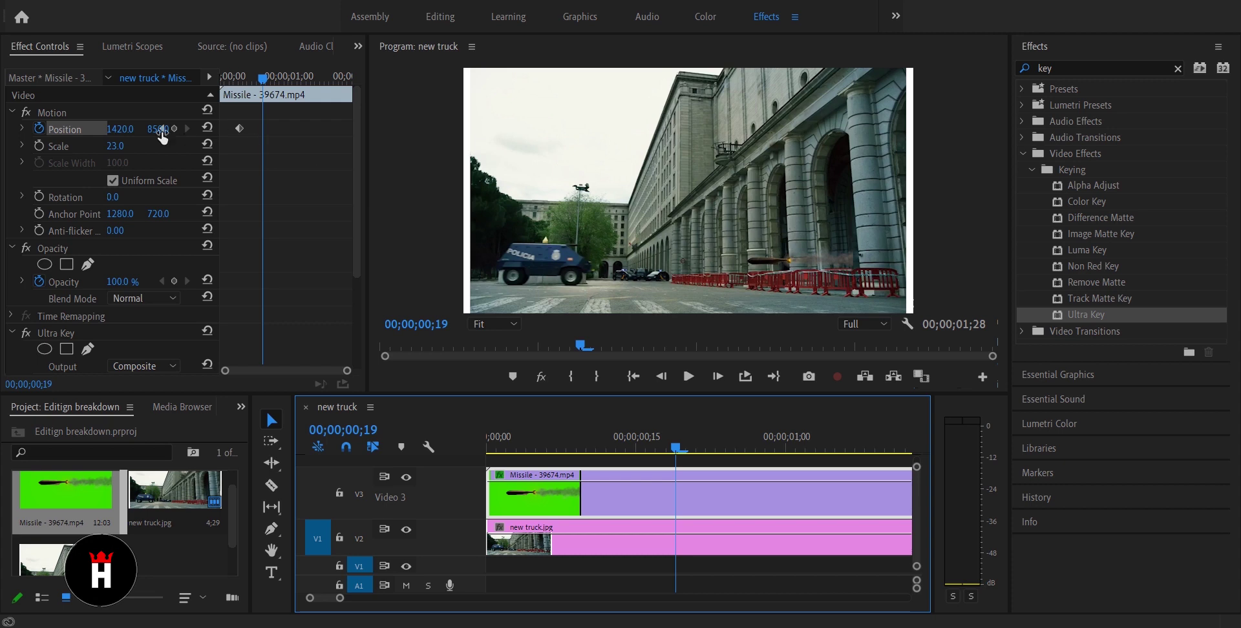
mouse_move(128, 135)
mouse_down()
mouse_move(50, 130)
mouse_move(114, 131)
mouse_up()
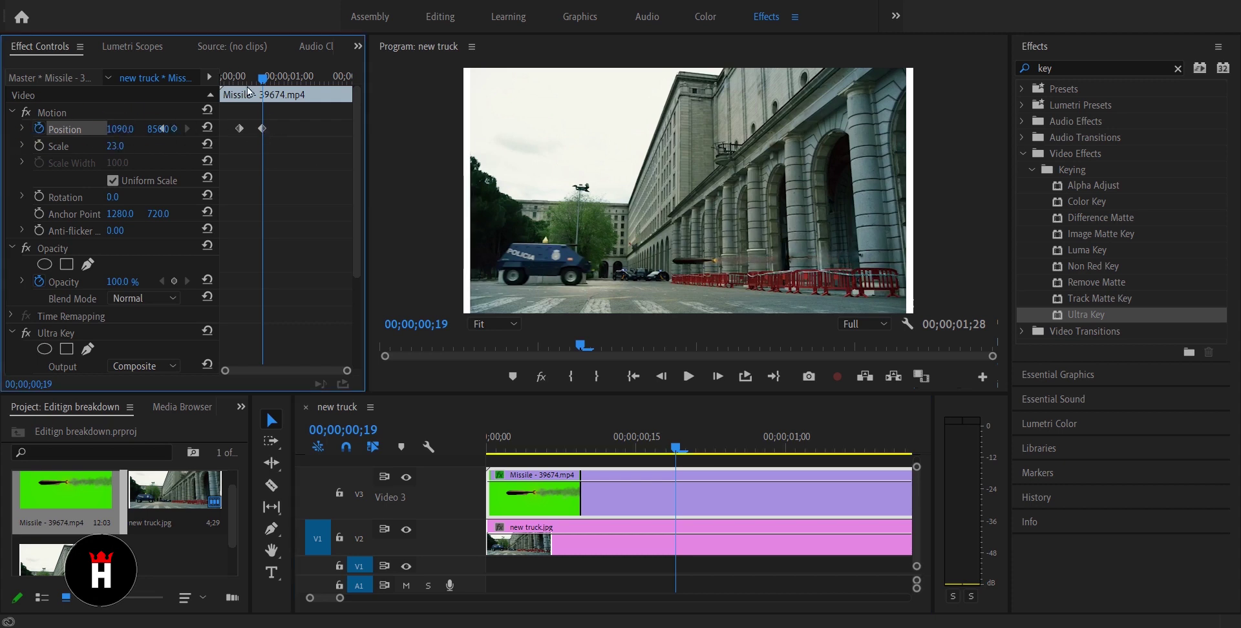
drag(248, 92, 282, 134)
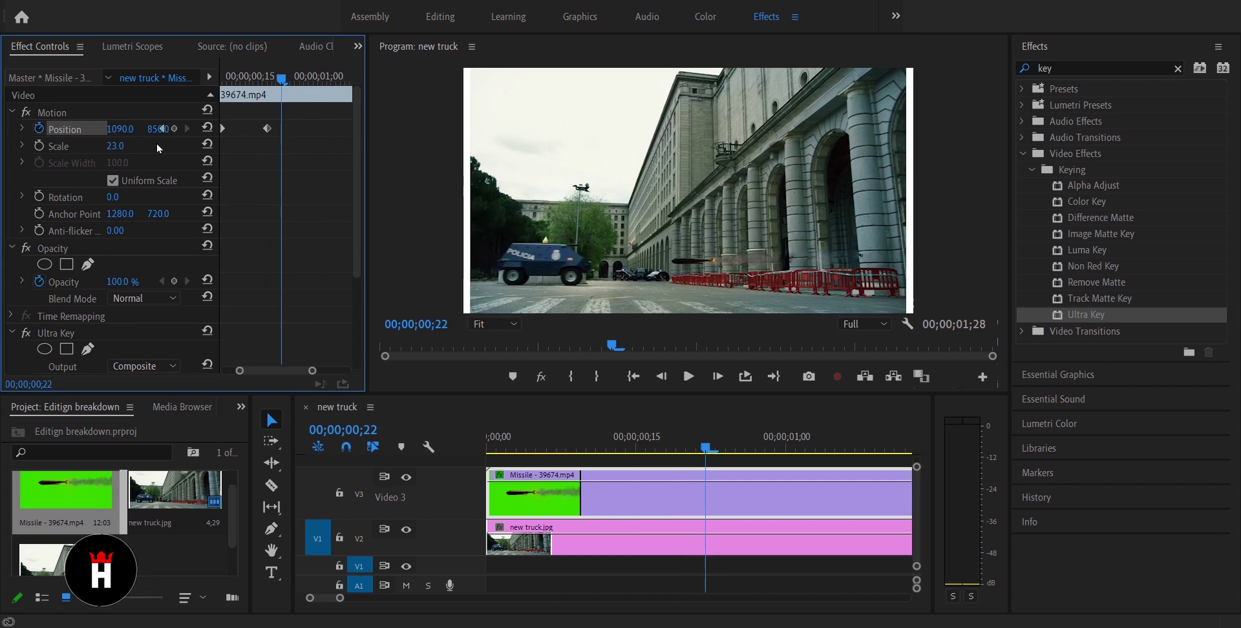
click(268, 78)
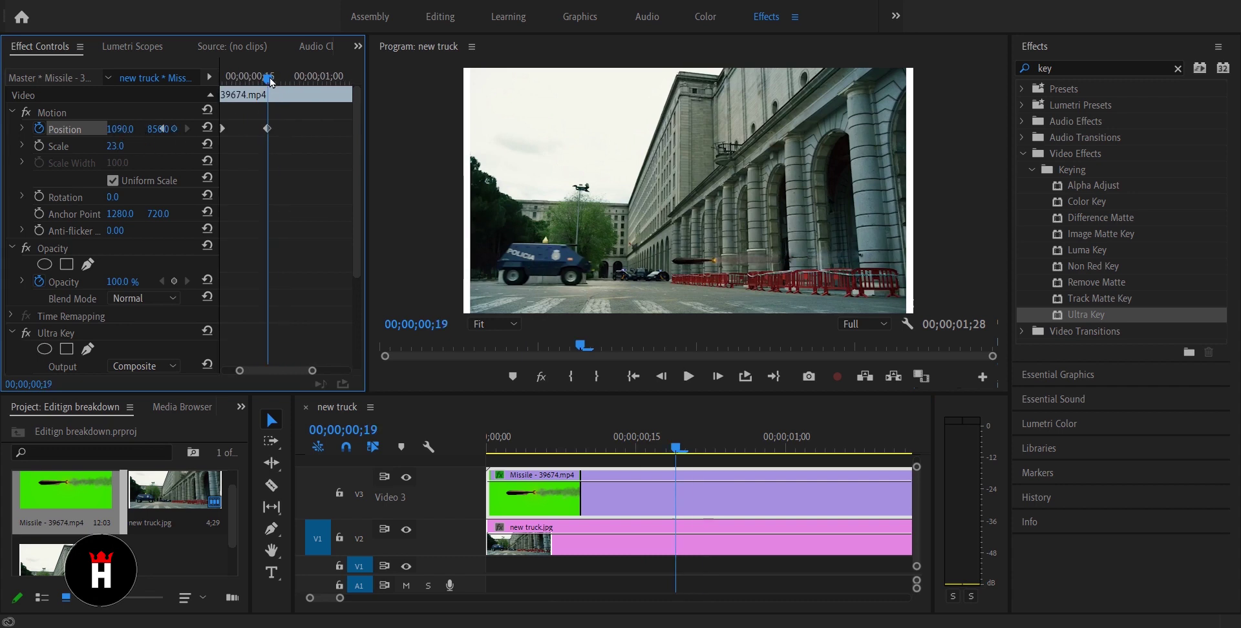
key(space)
key(space)
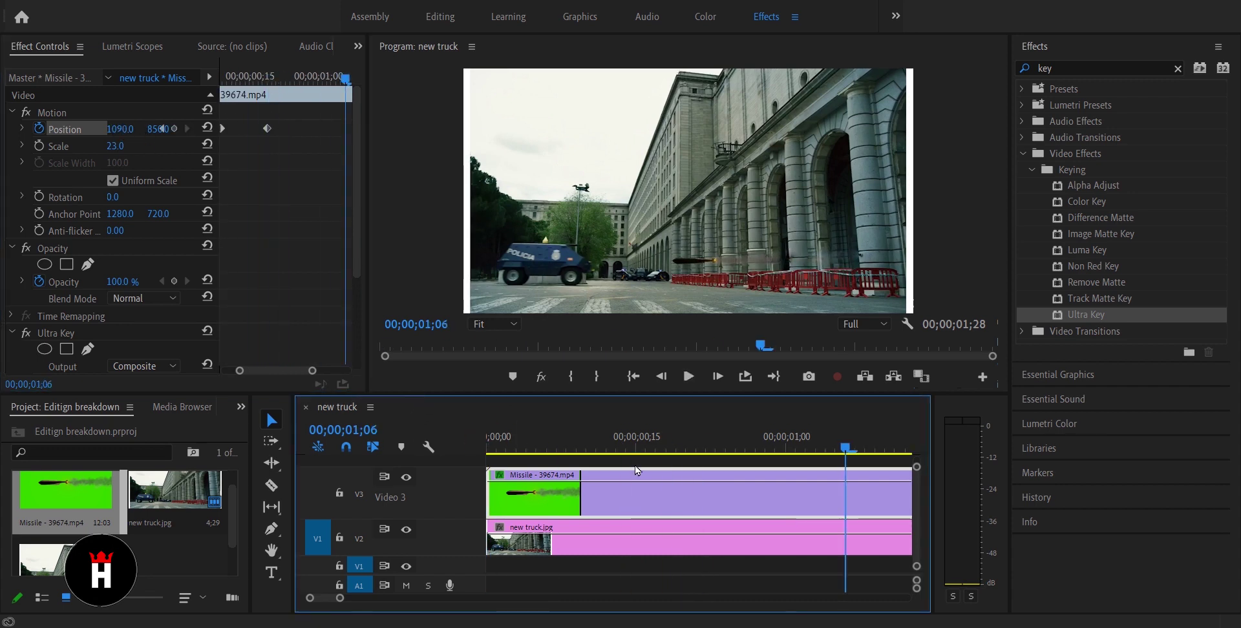
- Slow the missile clip to 10% speed using Optical Flow time interpolation
right_click(589, 501)
click(688, 374)
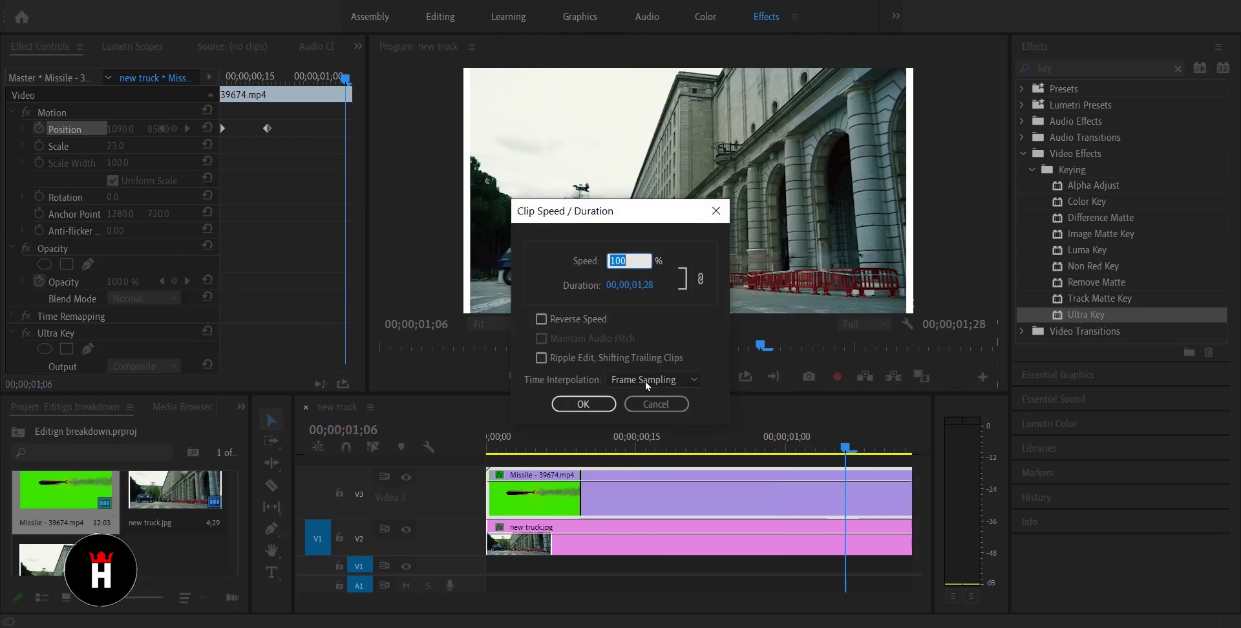
text(10)
click(652, 379)
click(646, 428)
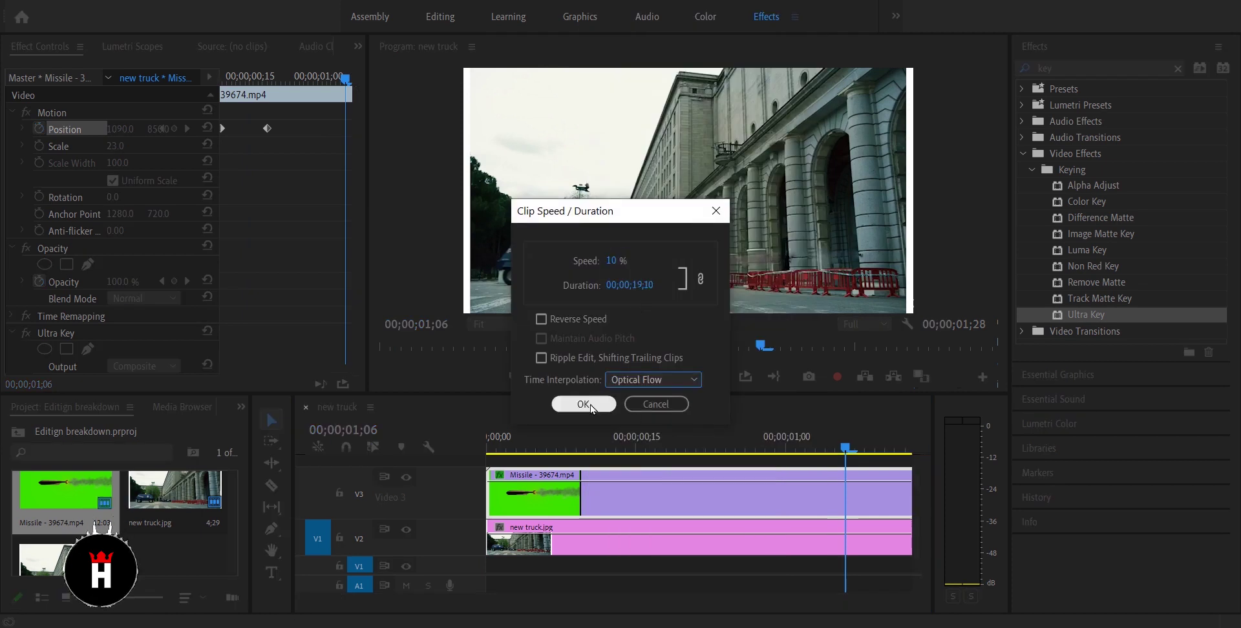
click(583, 404)
- Extend the missile's flight with a position keyframe at horizontal 922 and preview the slowed movement
mouse_move(538, 442)
mouse_down()
mouse_move(478, 443)
mouse_move(659, 448)
mouse_move(526, 459)
mouse_up()
key(minus)
key(space)
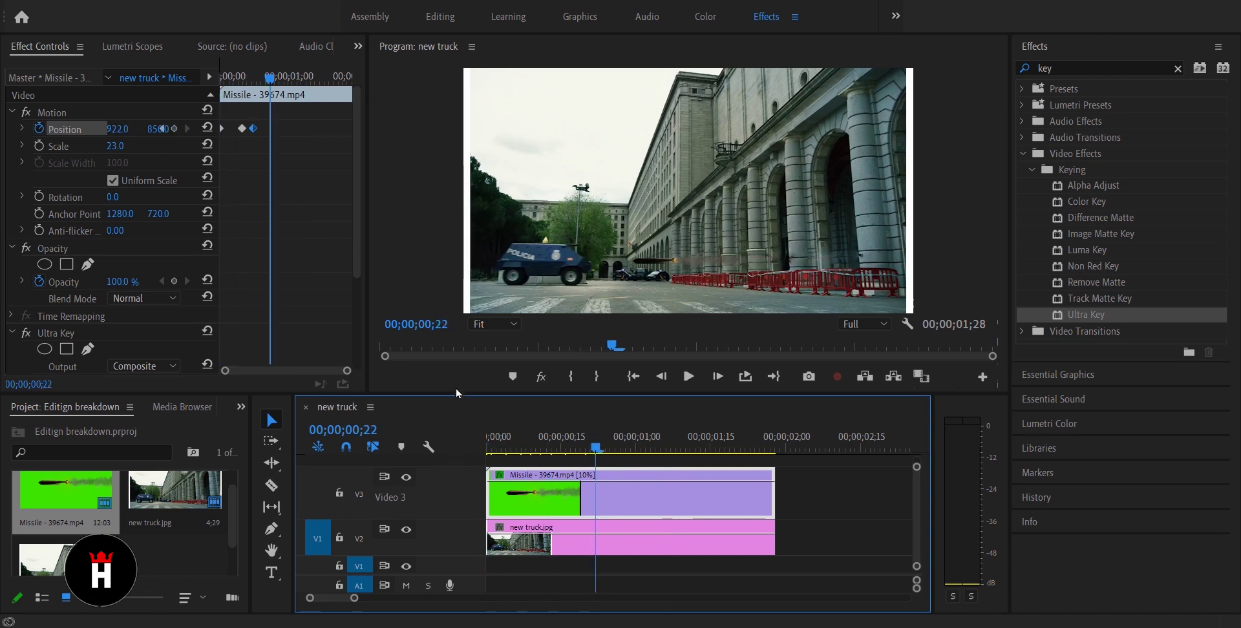
click(651, 446)
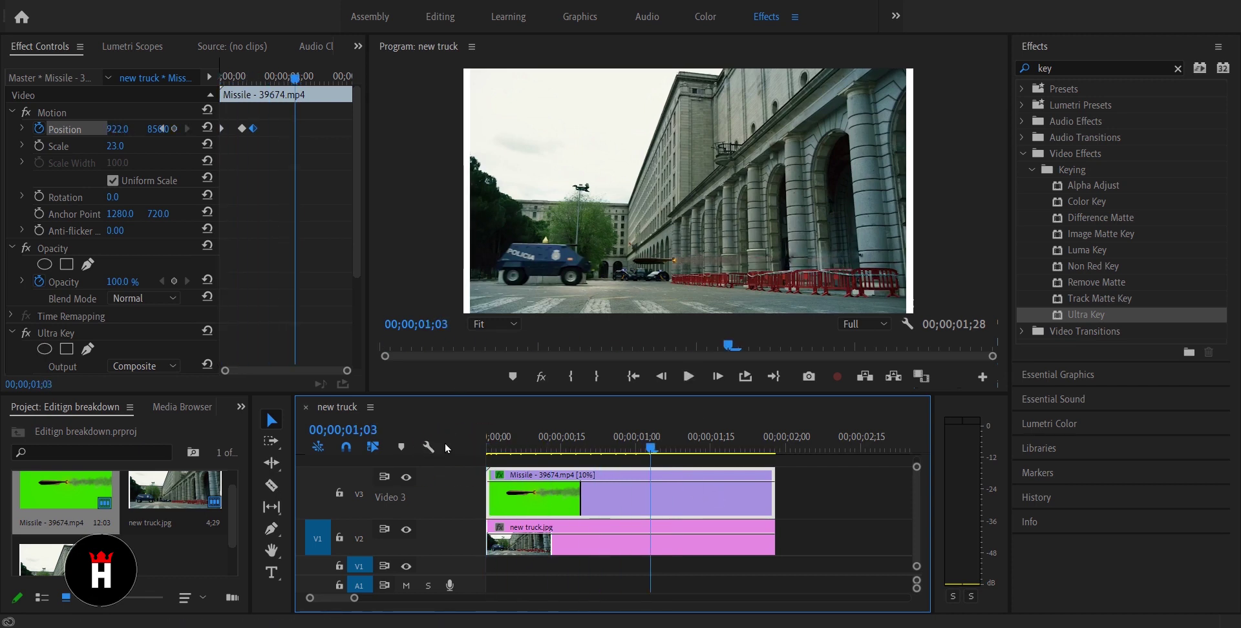
- Create a 1980 by 1080 adjustment layer at 29.97 fps drop-frame with square pixels
right_click(208, 517)
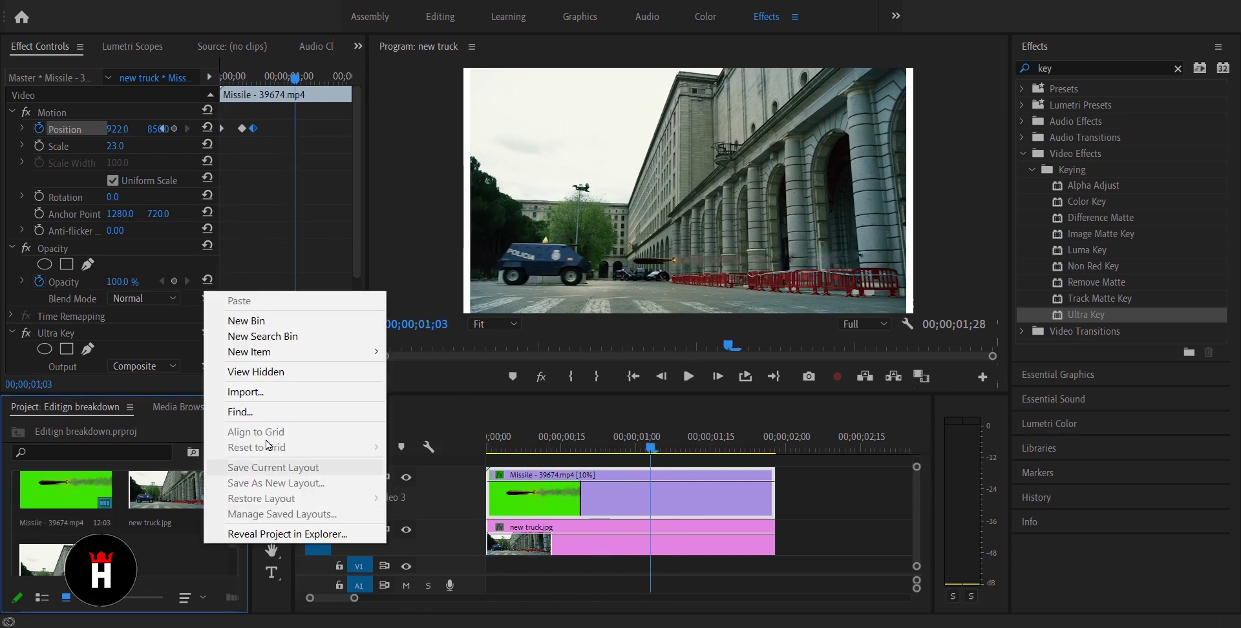
mouse_move(252, 352)
click(439, 392)
click(646, 361)
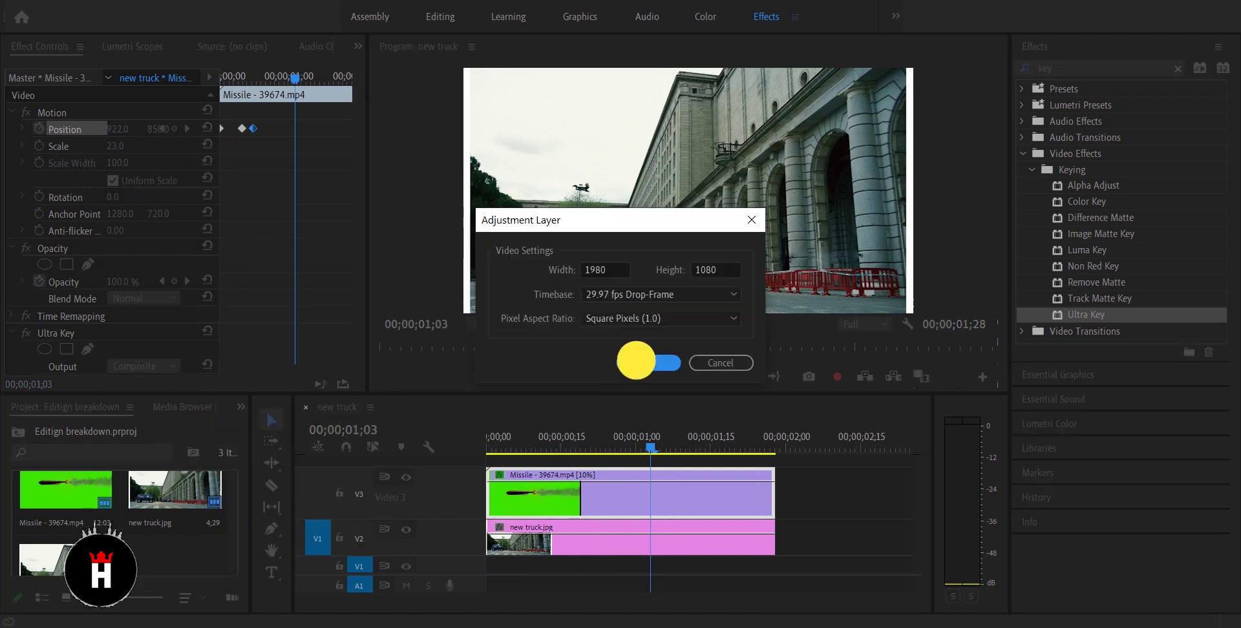
- Place the adjustment layer above the missile clip from the sequence start, cut it at the missile clip's end and delete the excess
drag(175, 524, 484, 462)
key(c)
click(787, 482)
key(v)
click(800, 474)
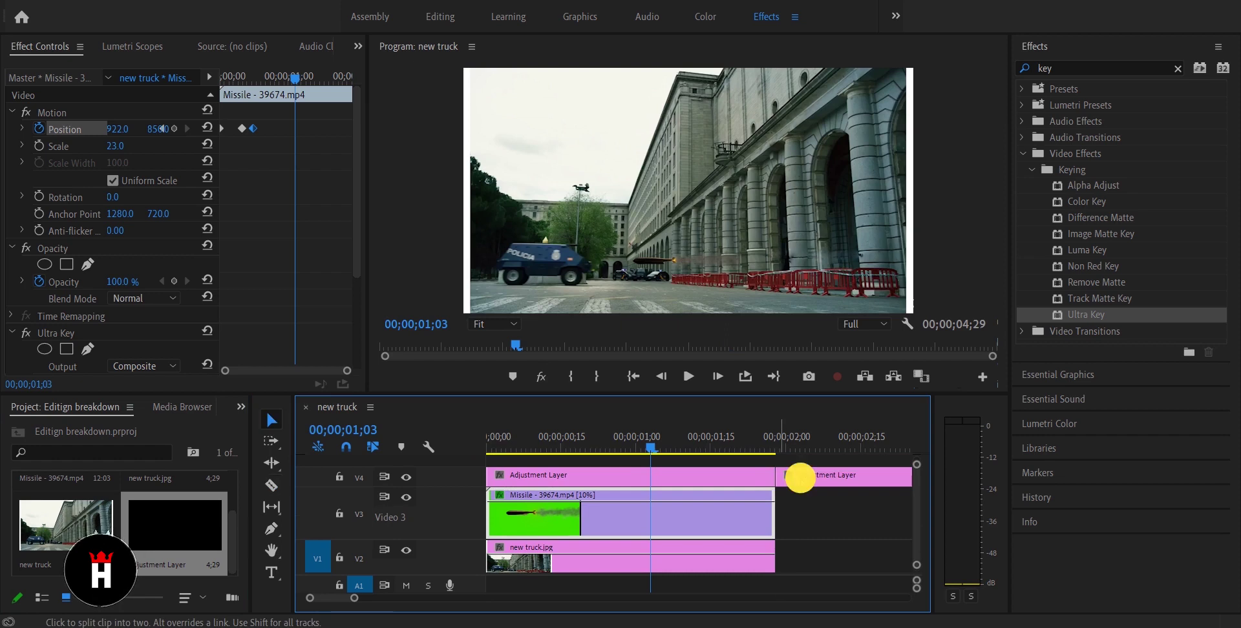
key(Delete)
- Search the effects for "leave" and apply Leave Color to the adjustment layer
drag(617, 432, 665, 446)
click(603, 476)
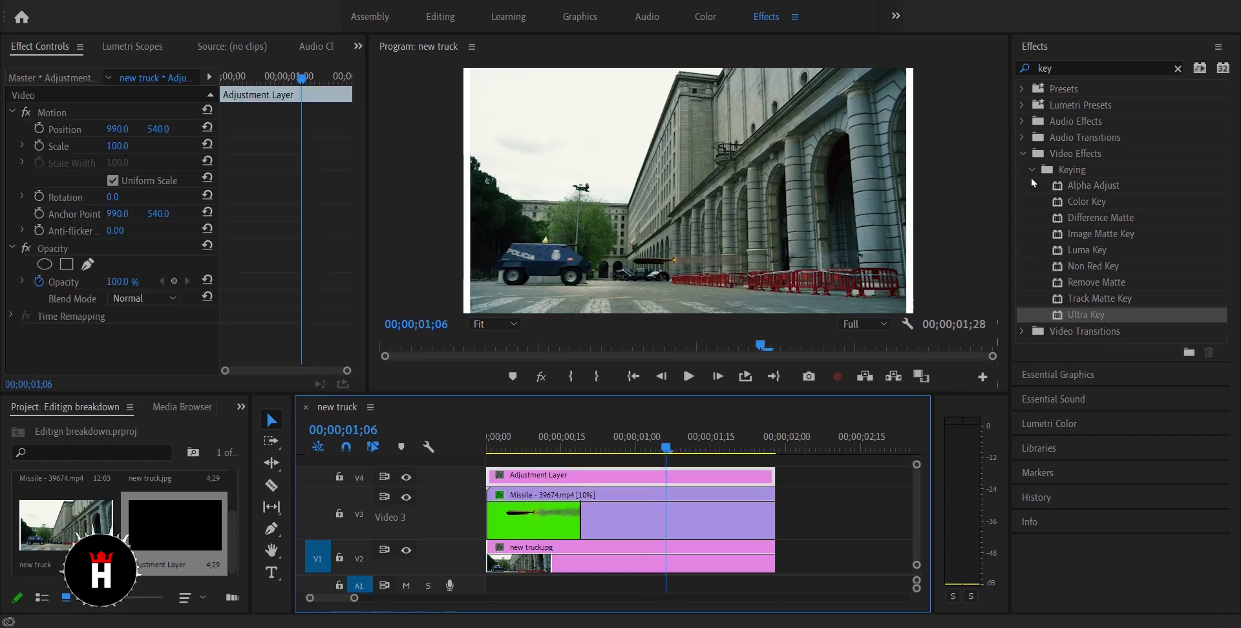
double_click(1070, 72)
text(leave)
drag(1083, 185, 586, 480)
- In Leave Color, sample the barriers' red, set decolor to 100%, match colors using hue, and set tolerance to 8%
click(591, 446)
scroll(274, 260, down, 3)
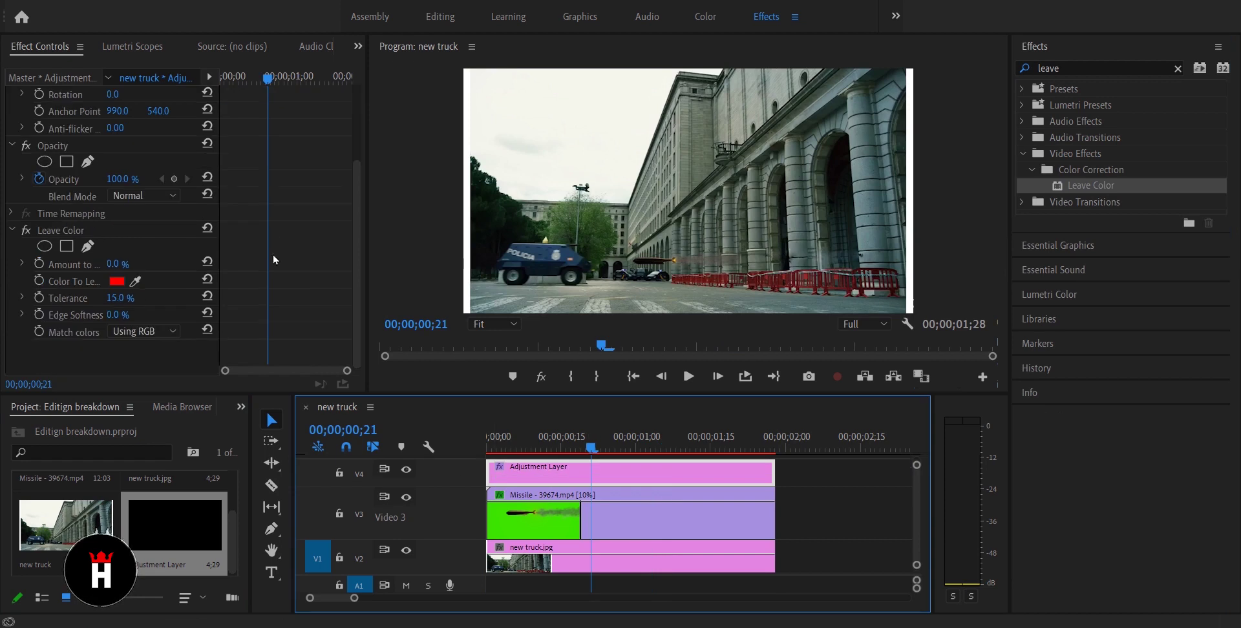
click(135, 282)
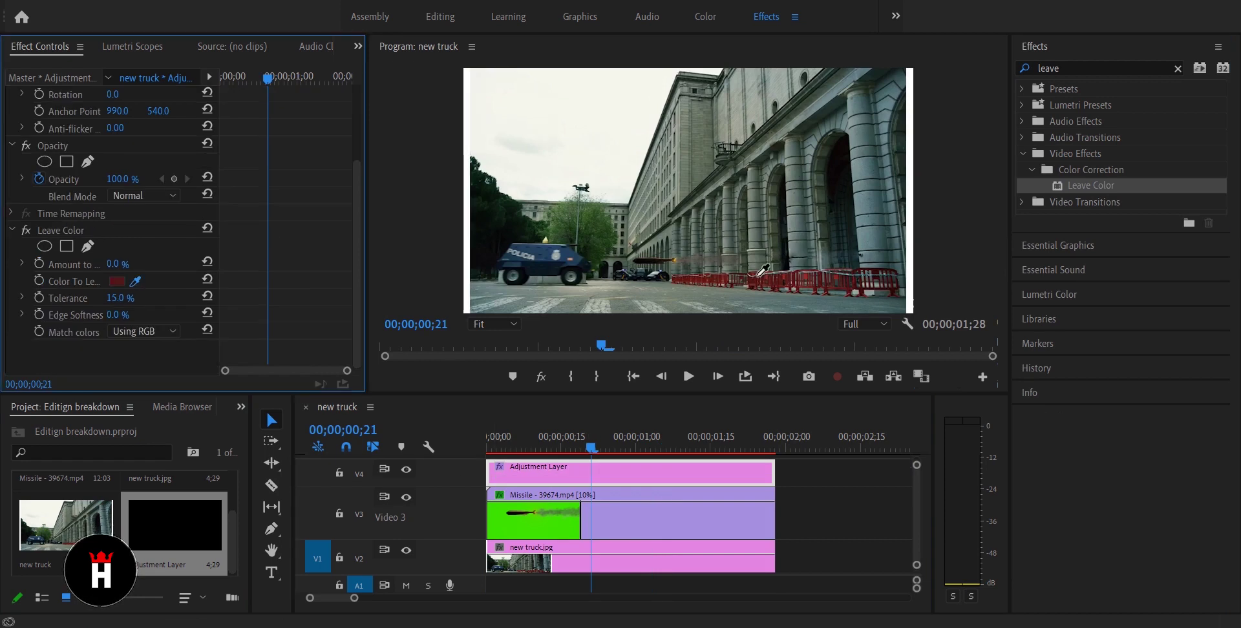
click(143, 331)
click(138, 342)
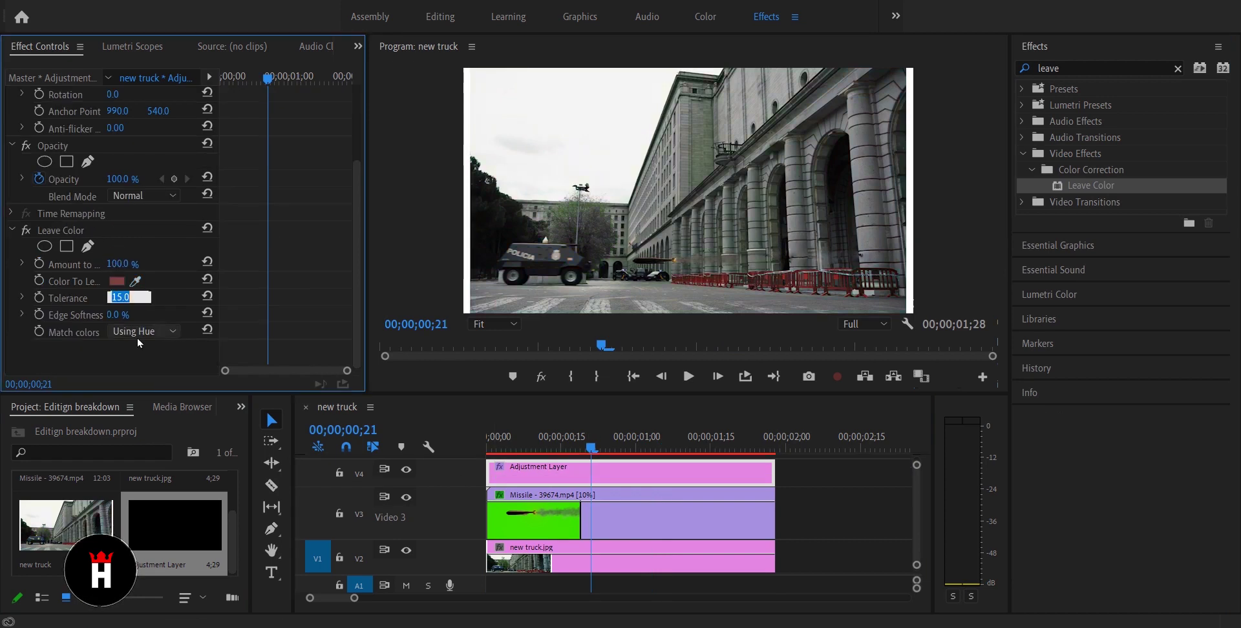
drag(583, 442, 677, 442)
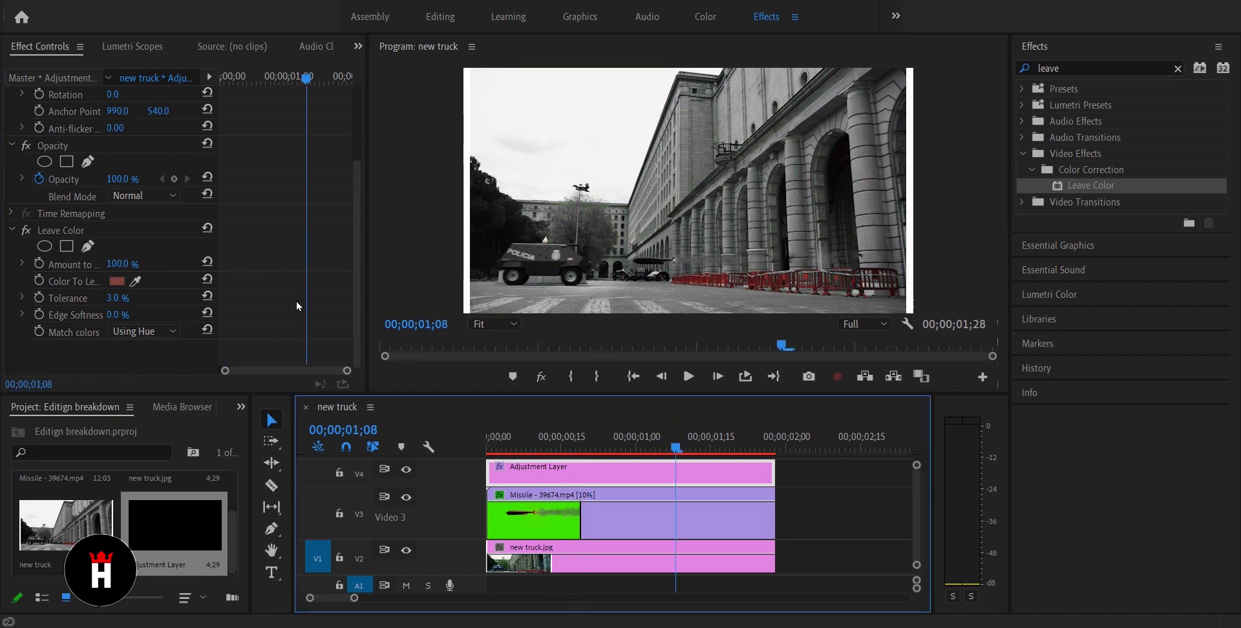
drag(116, 298, 132, 294)
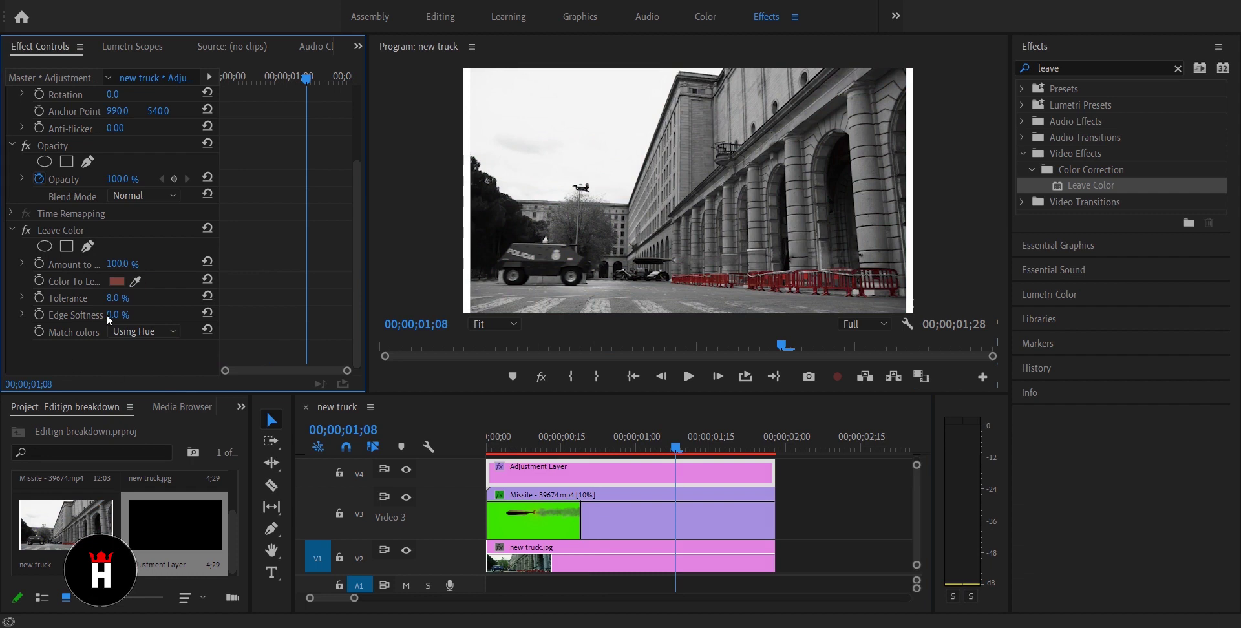
- Set the adjustment layer's Lumetri exposure to 1.4 and contrast to 25.7, then render the preview from the sequence start
click(705, 16)
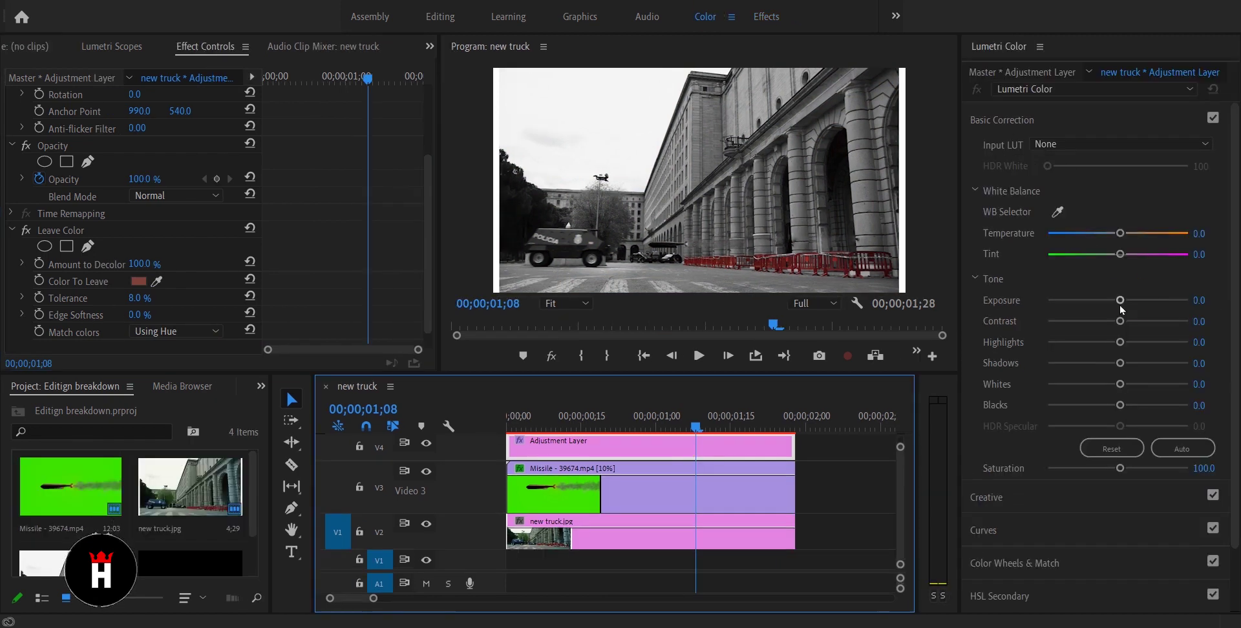
drag(1124, 301, 1140, 325)
click(554, 485)
key(Home)
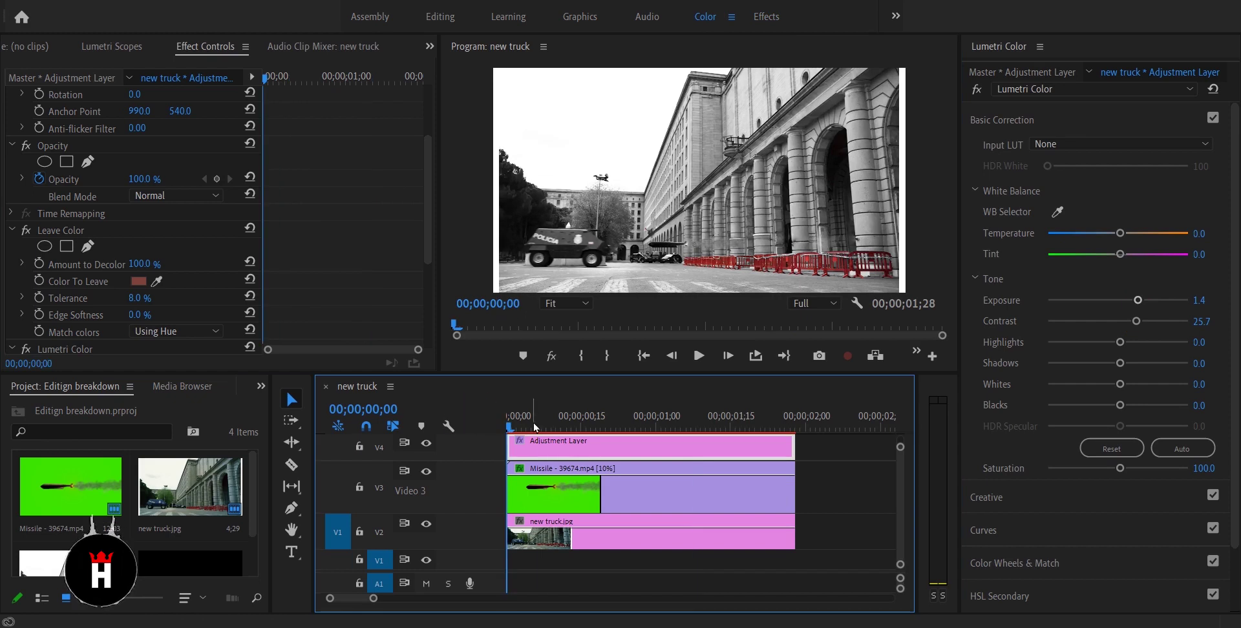
key(Return)
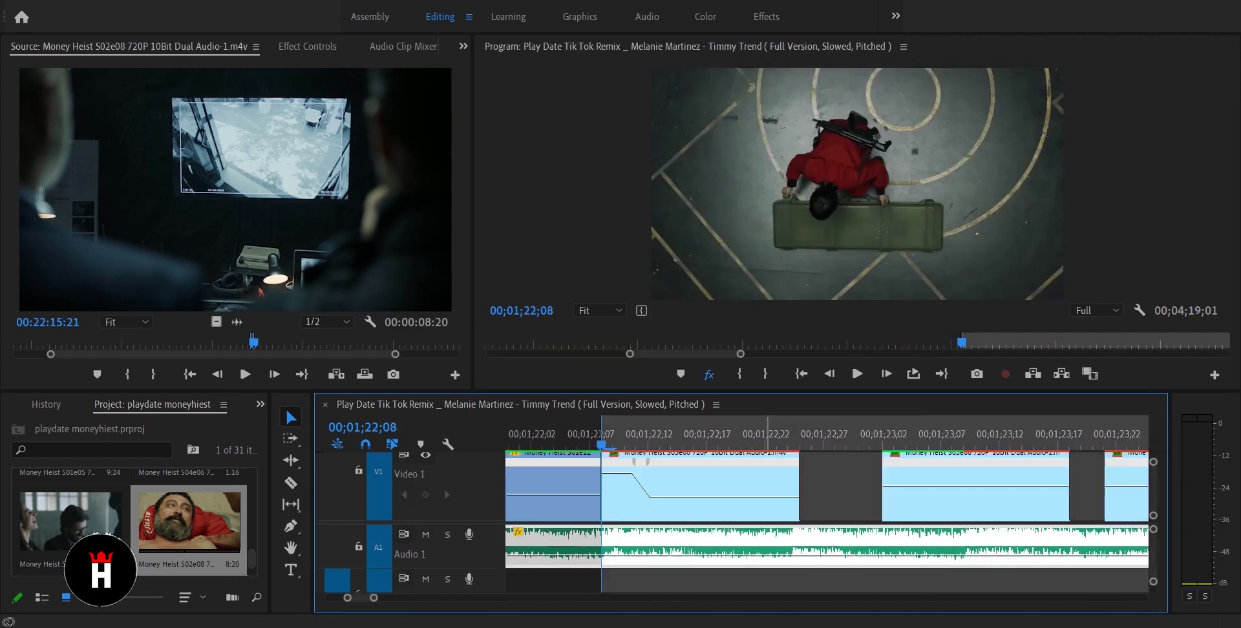
key(space)
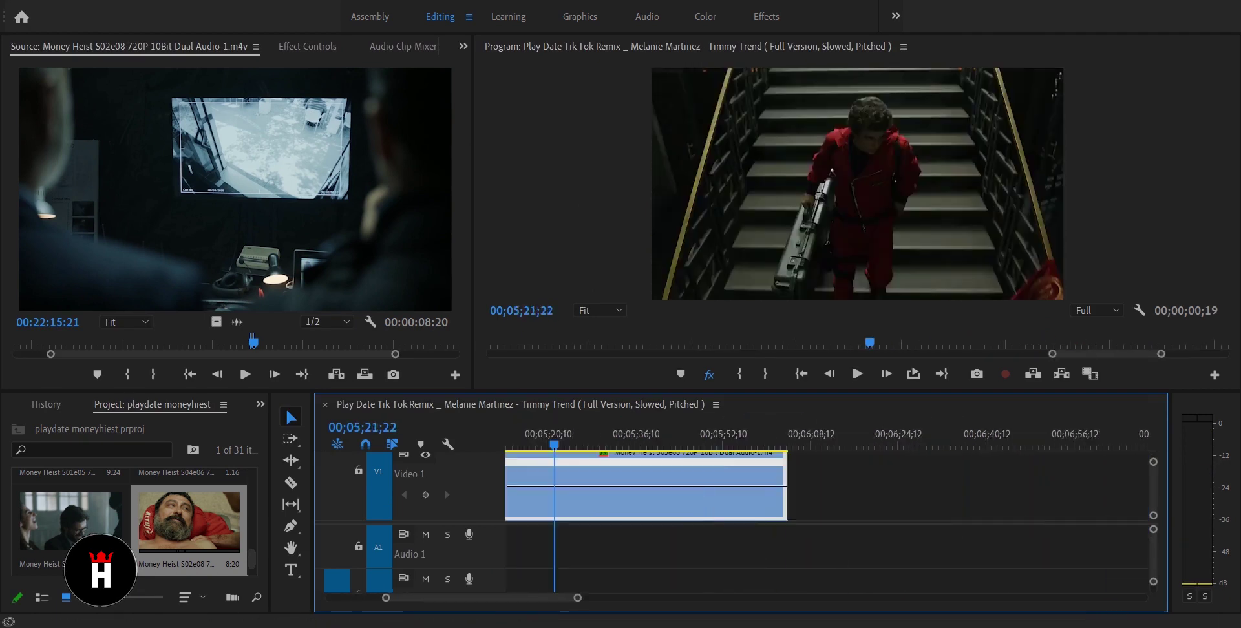
key(v)
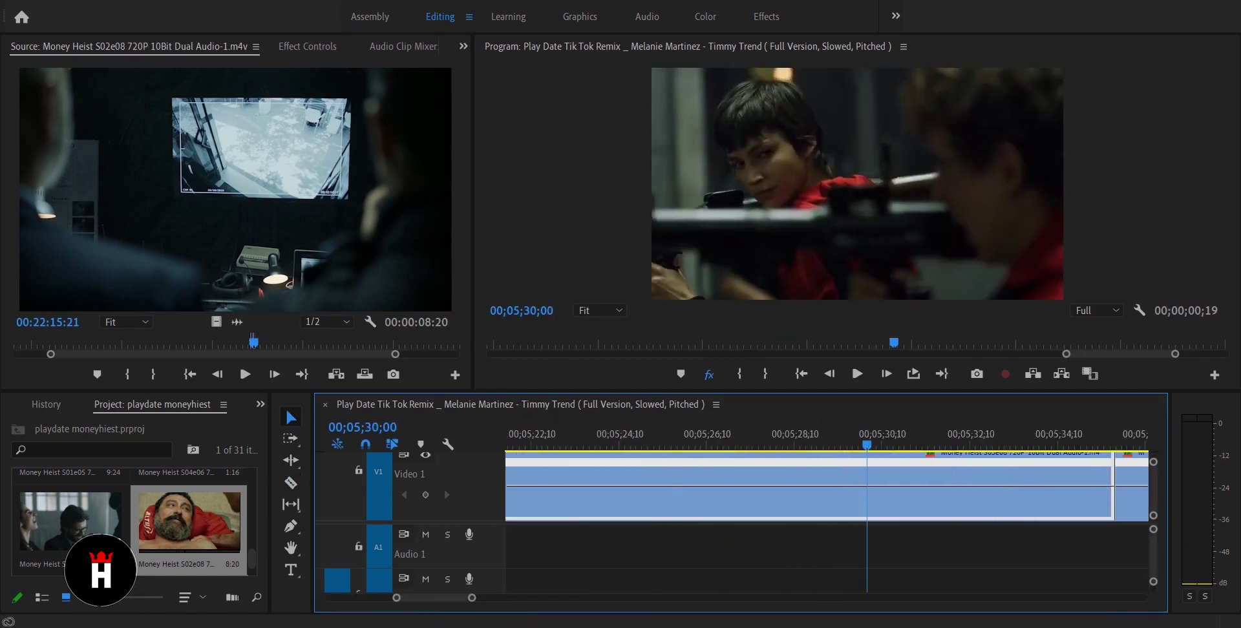
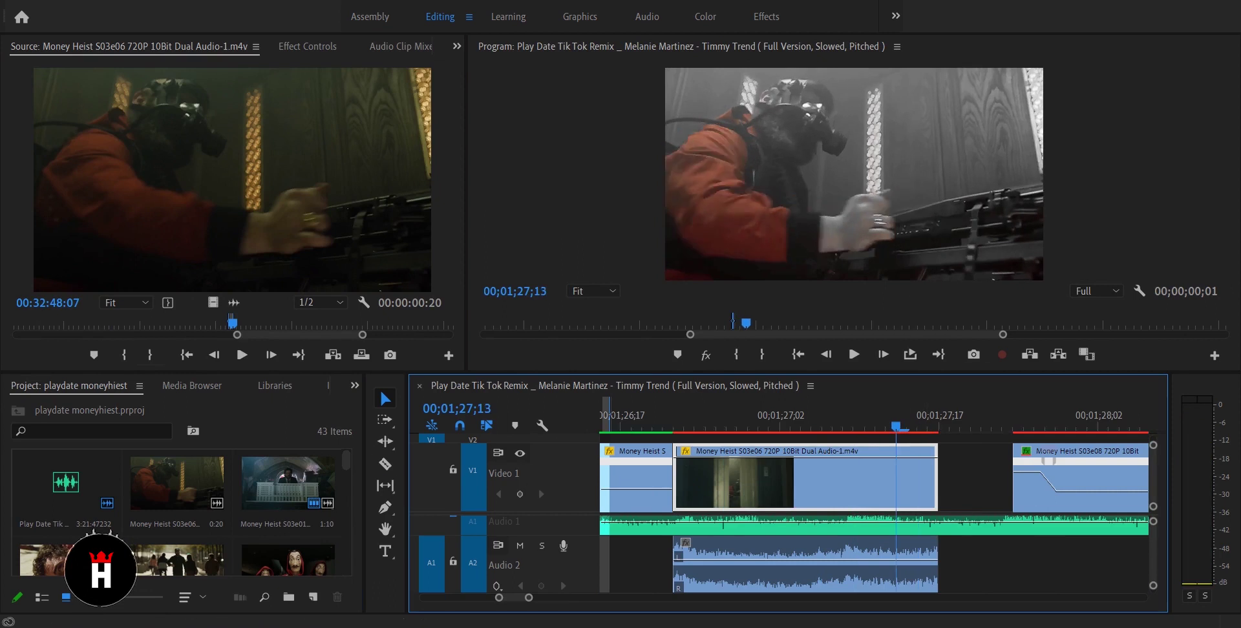
- Delete the Money Heist S03e06 clip's audio from Audio 2 and adjust Leave Color on the adjustment layer above it
key(Delete)
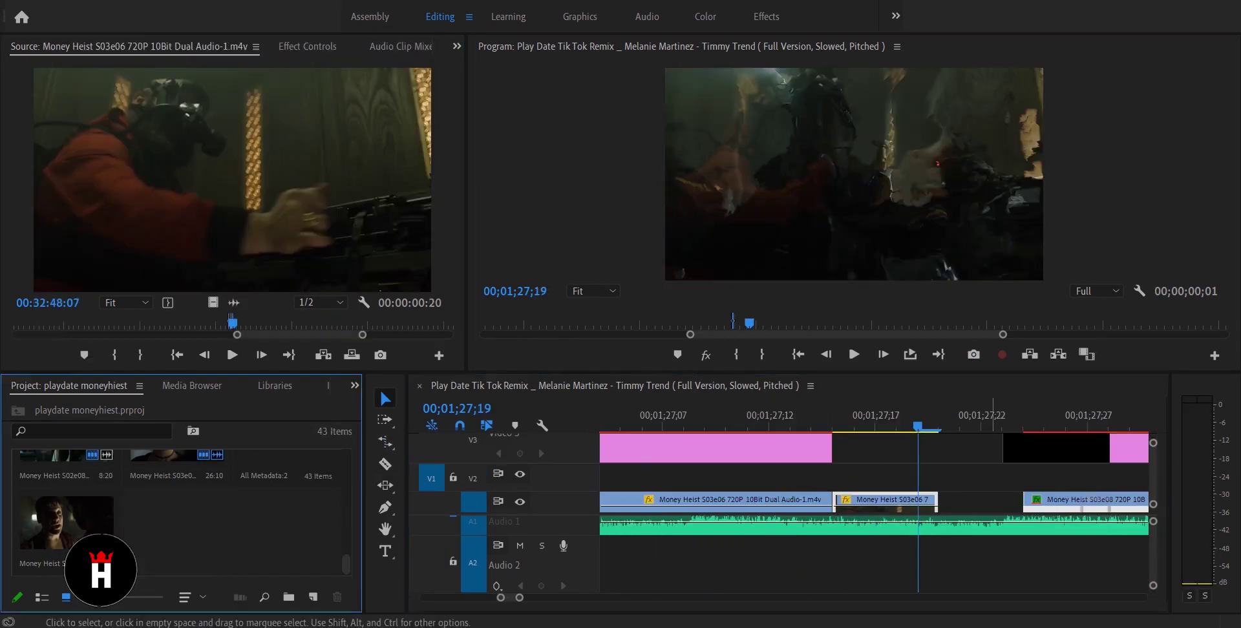
click(66, 491)
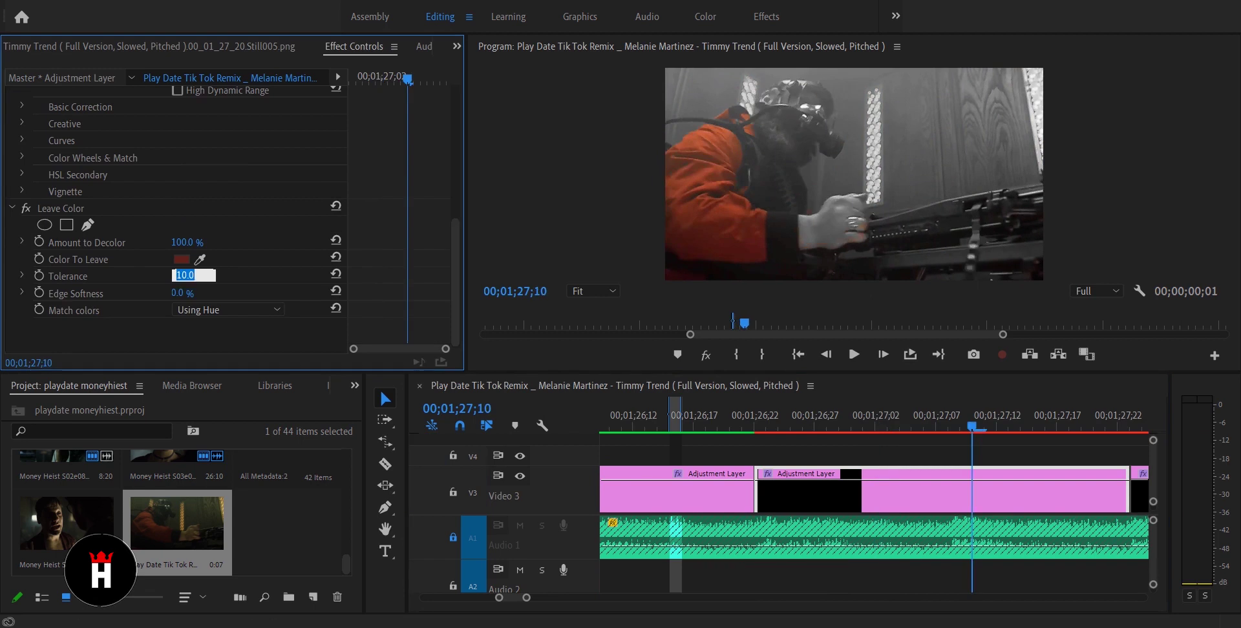
click(193, 293)
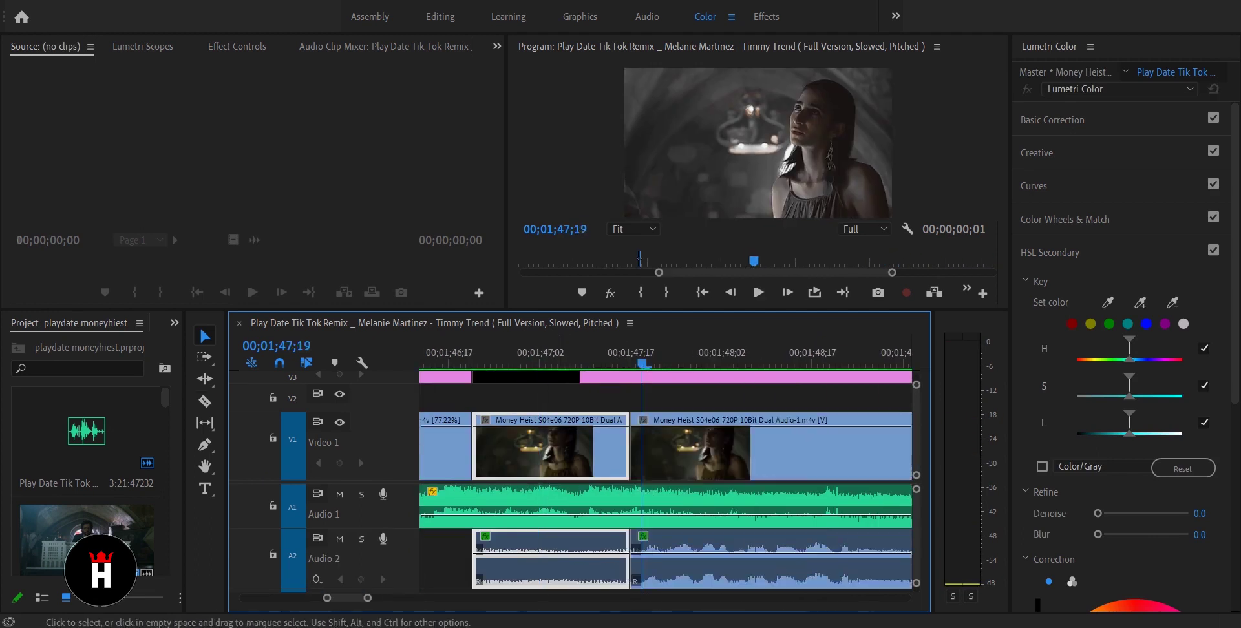
- Trim the start of the Money Heist S04e06 clip's audio on Audio 2 by 9 frames
drag(578, 568, 605, 568)
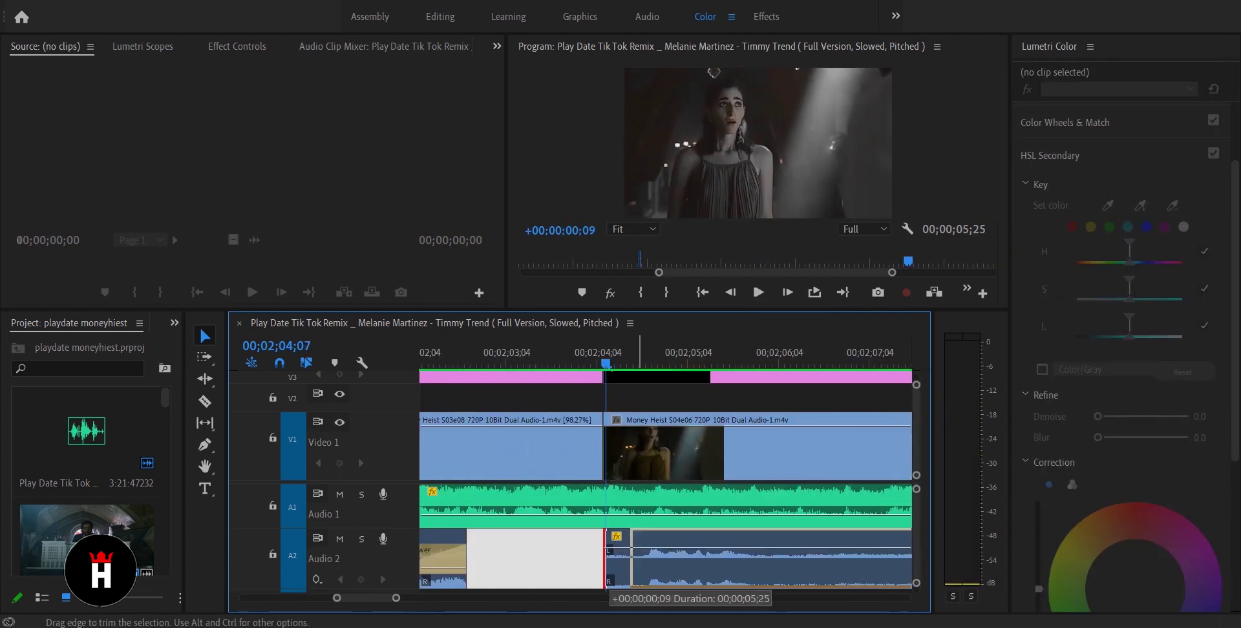
right_click(660, 555)
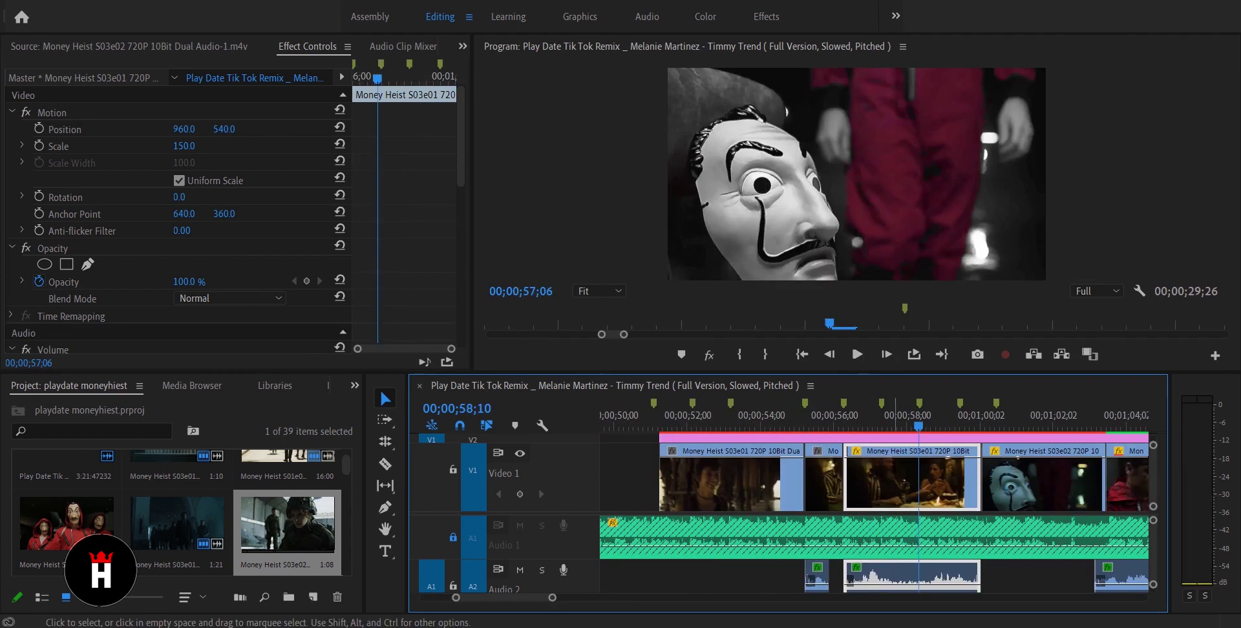
drag(811, 491, 840, 510)
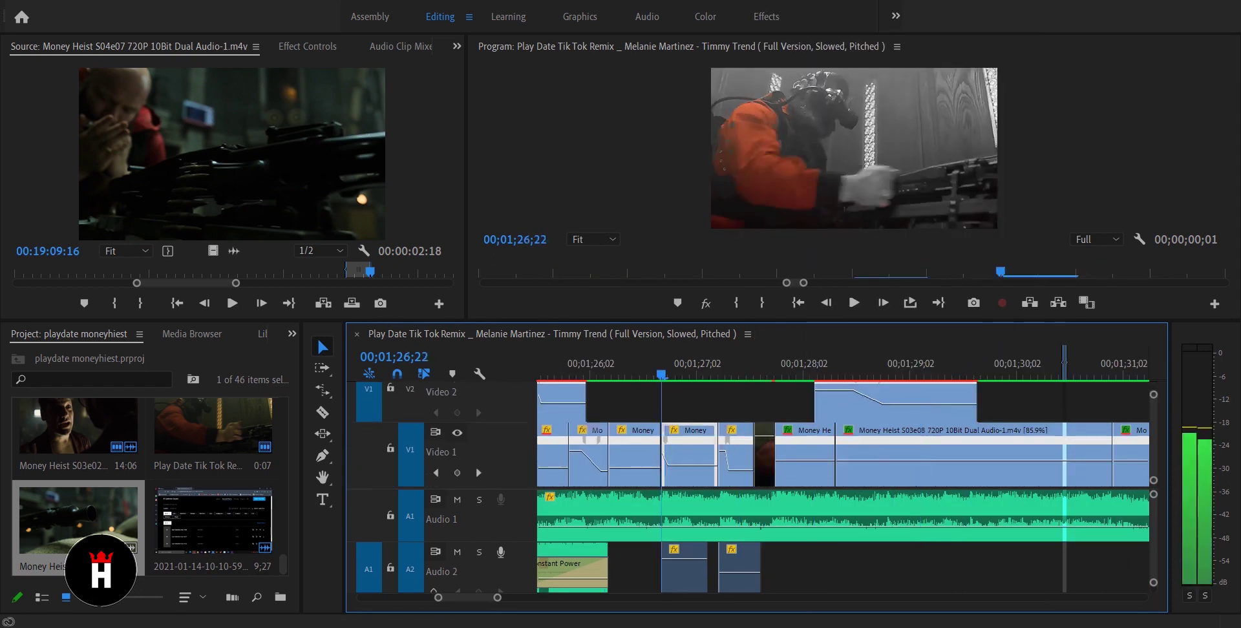
key(space)
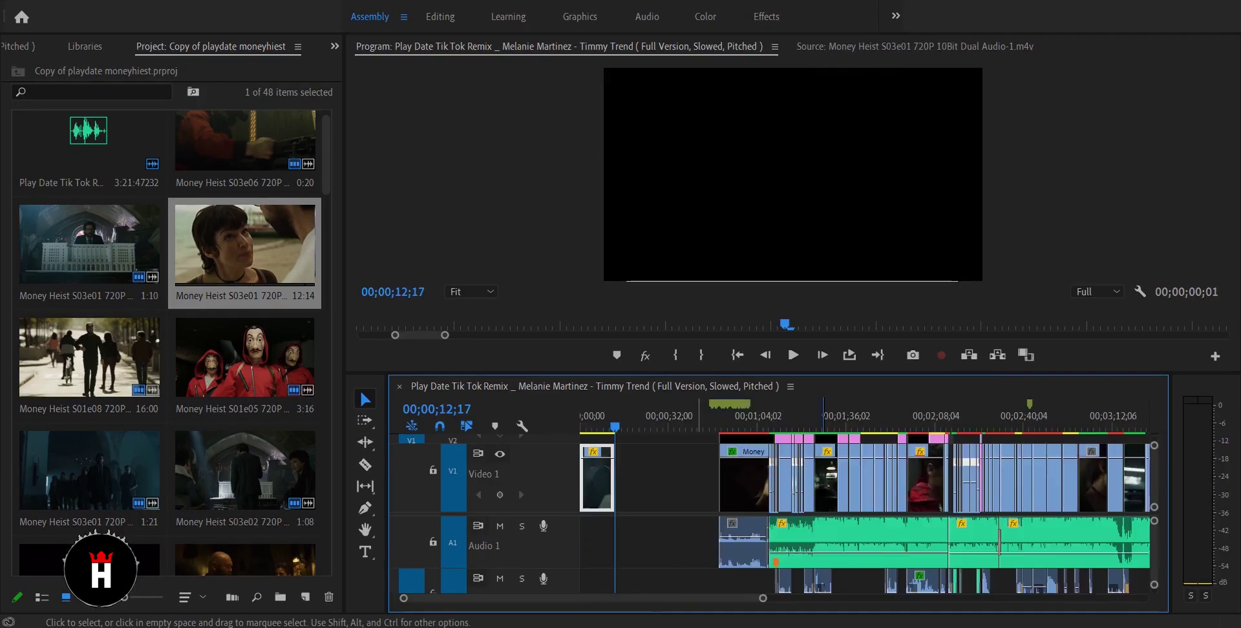
right_click(776, 474)
key(Escape)
key(=)
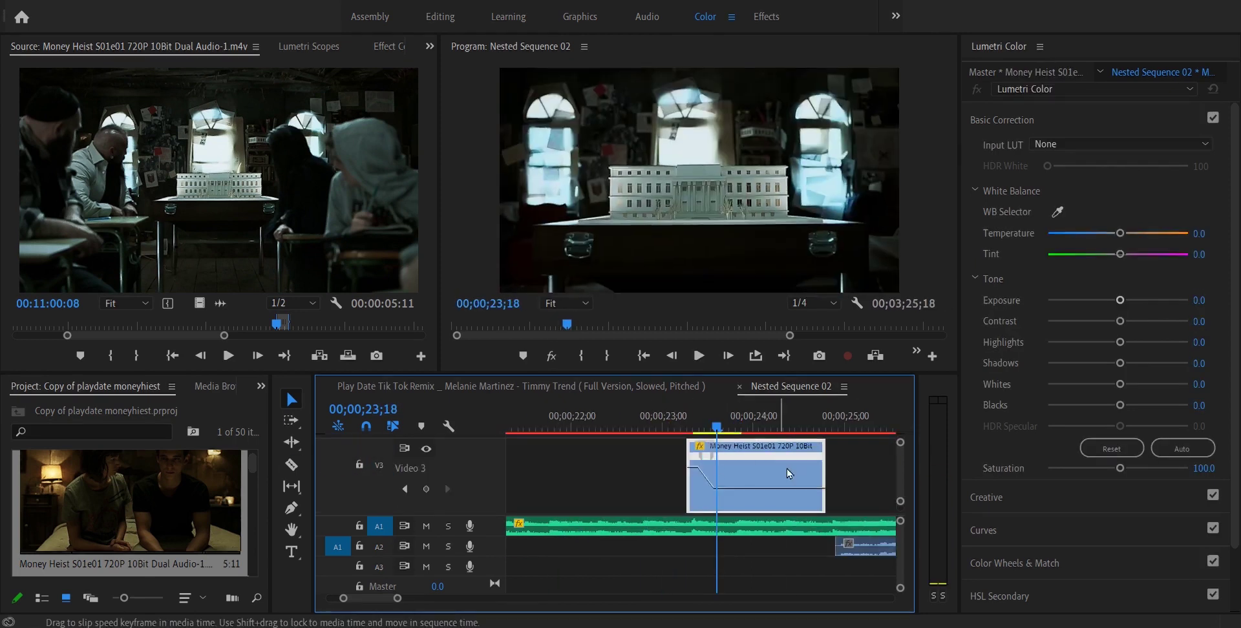
- Trim the start of the Money Heist S03e08 clip on V1 near 00;01;24;14 in Nested Sequence 02
drag(767, 505, 793, 504)
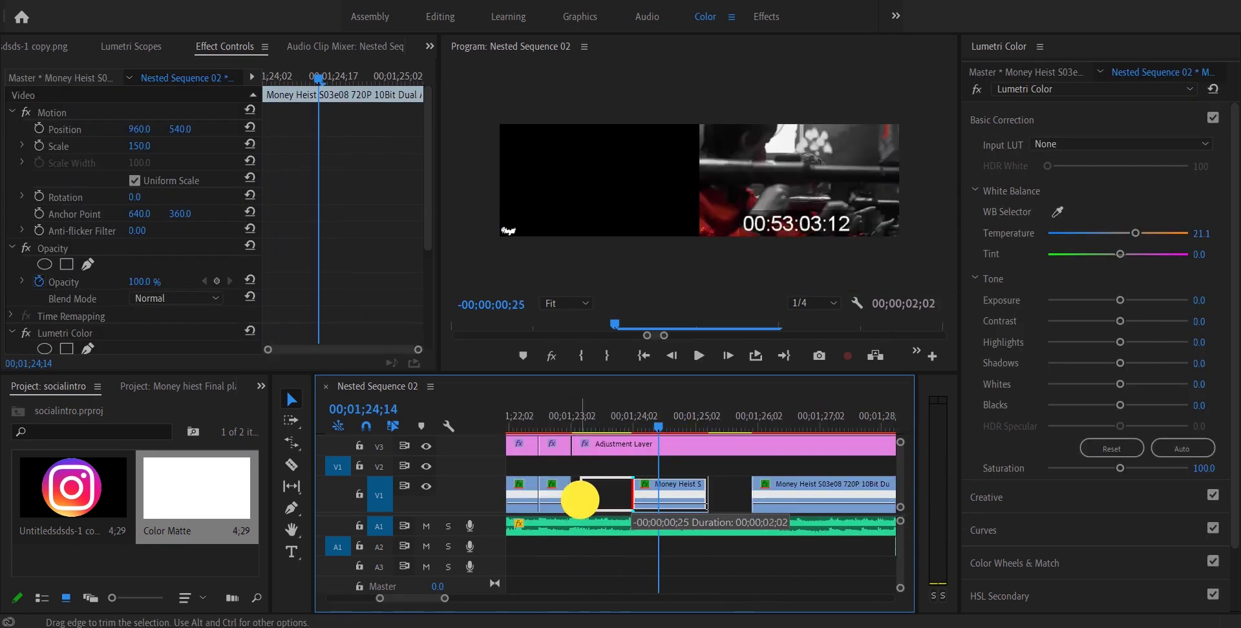
drag(576, 502, 586, 482)
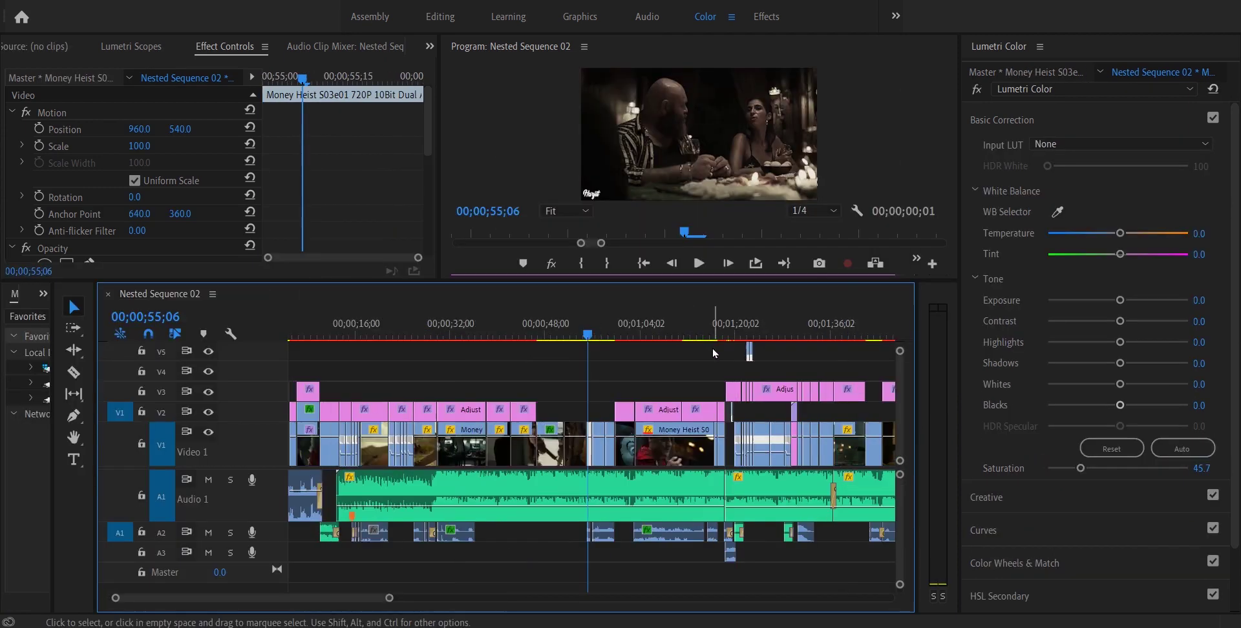
- Examine the opening of Nested Sequence 02, from the intro clip and title through the first adjustment layers and audio
drag(770, 323, 567, 325)
key(equal)
key(equal)
key(equal)
key(equal)
key(equal)
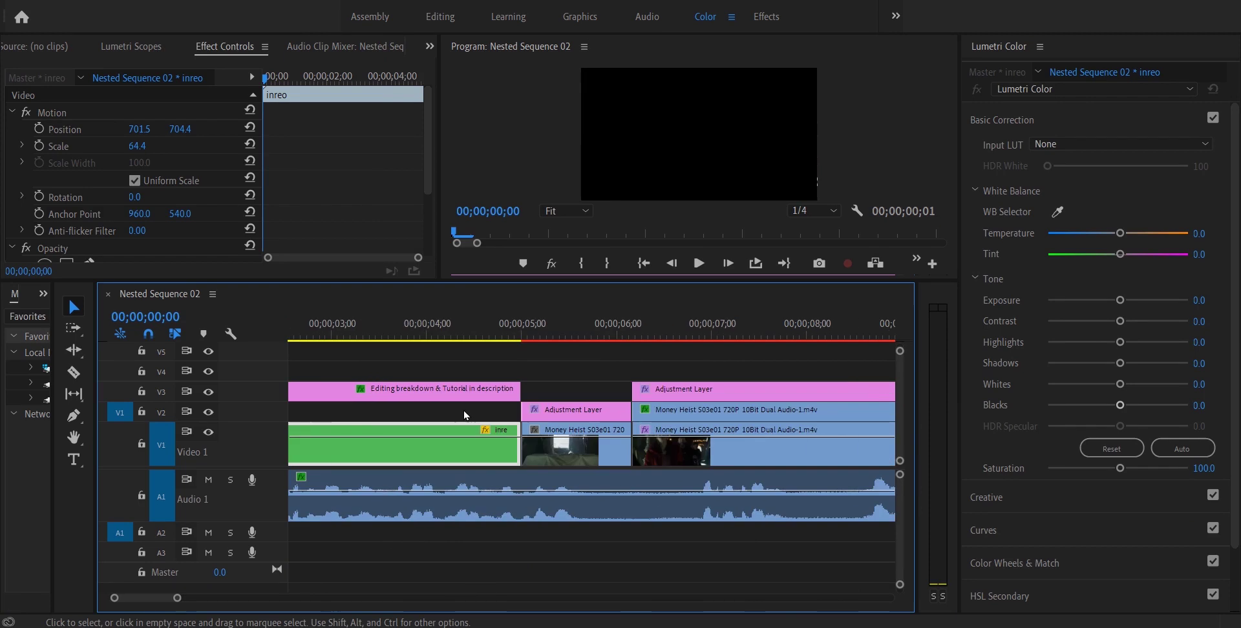
double_click(478, 447)
drag(304, 321, 553, 326)
click(236, 294)
scroll(409, 406, down, 10)
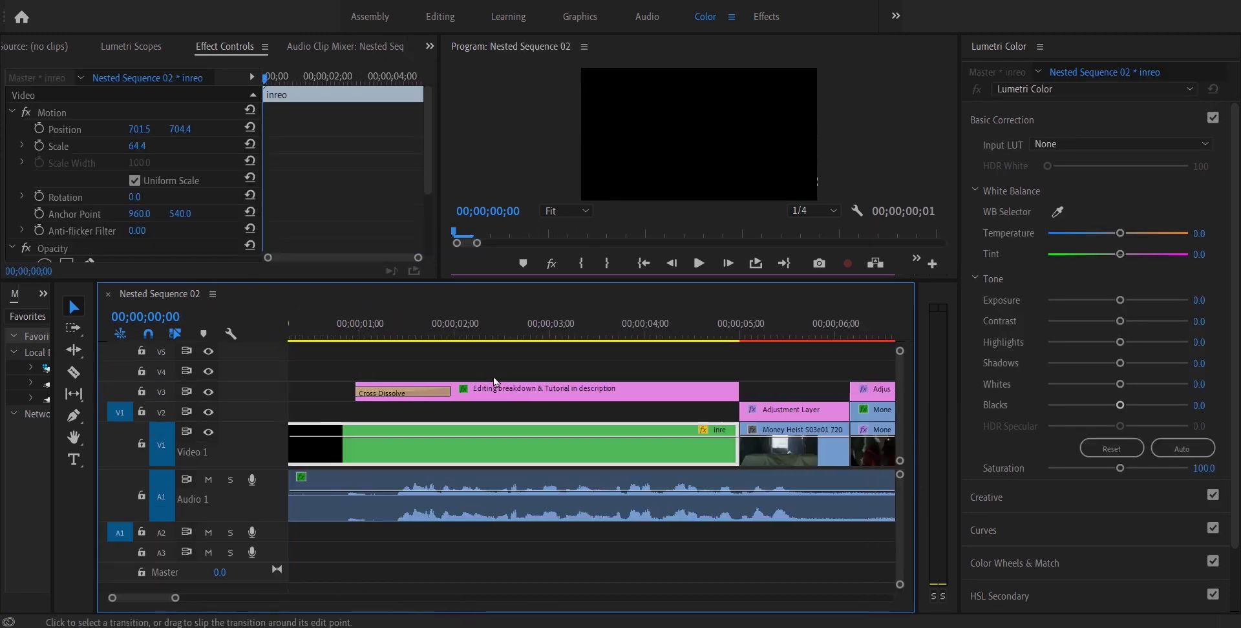
scroll(588, 402, down, 4)
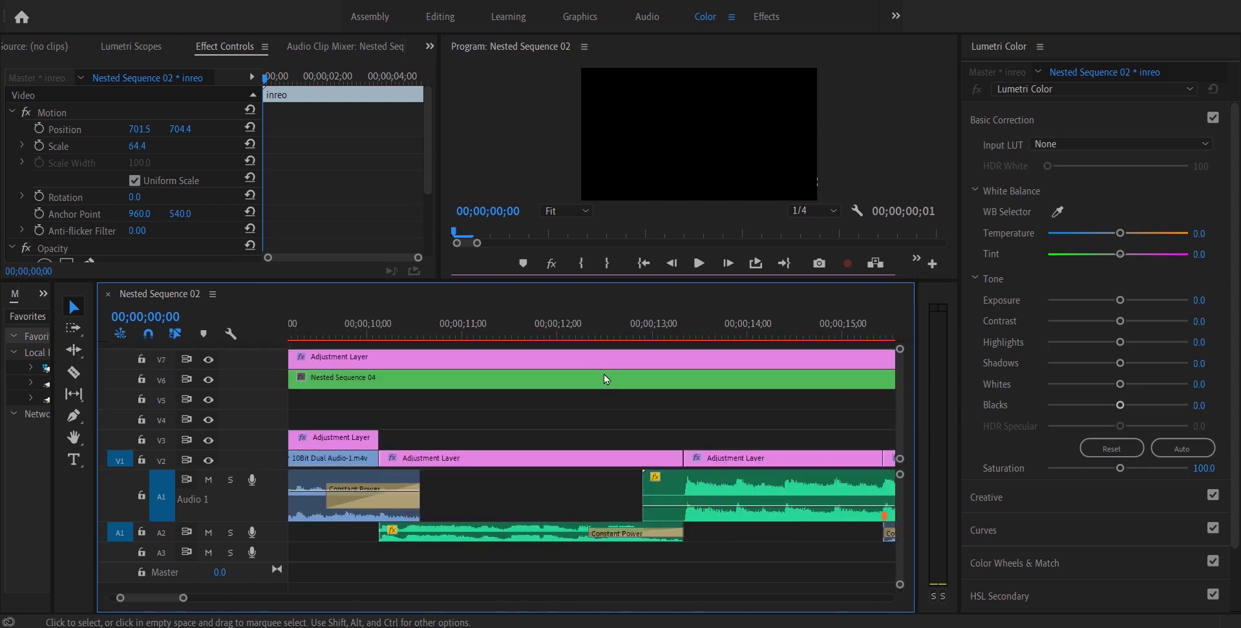
- Enlarge the timeline area so that all video and audio tracks of Nested Sequence 02 fit, and return to the opening
scroll(379, 395, up, 2)
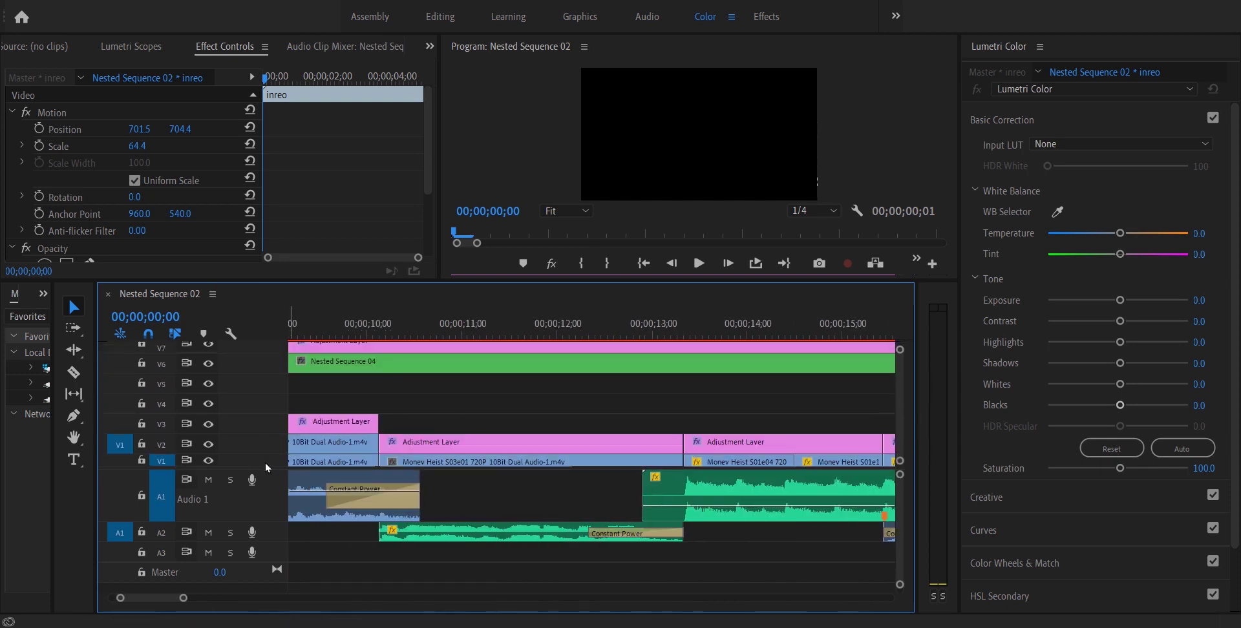
scroll(450, 385, down, 1)
scroll(523, 524, down, 1)
scroll(450, 385, down, 3)
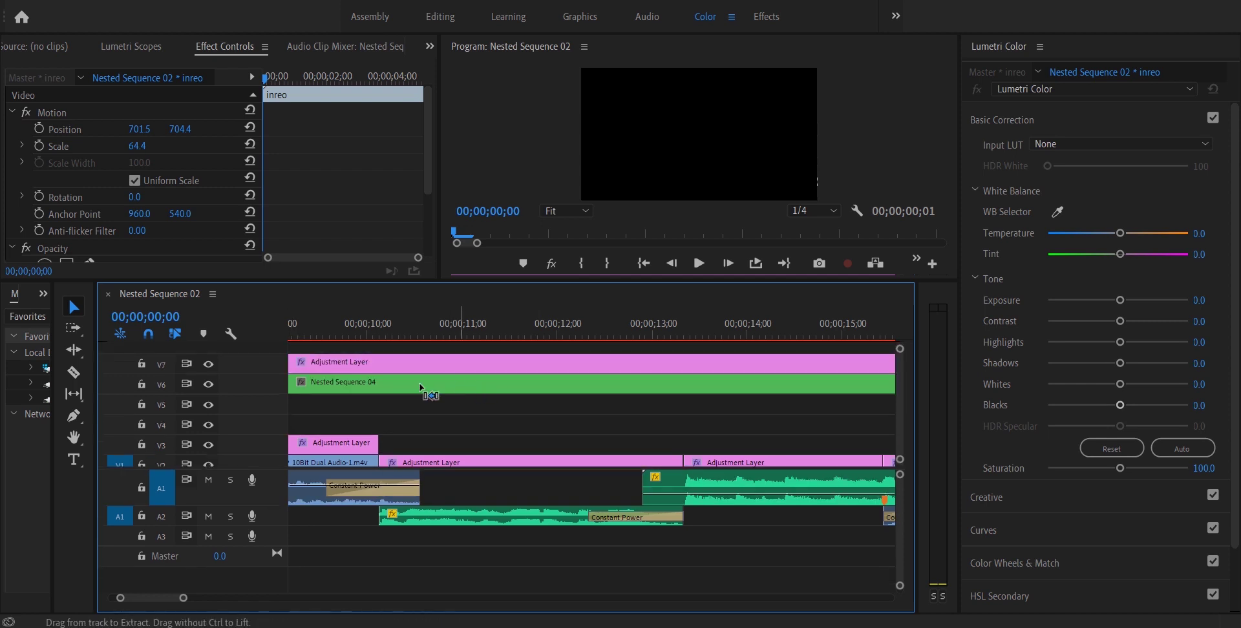
drag(425, 279, 423, 206)
scroll(420, 272, up, 7)
scroll(423, 270, up, 10)
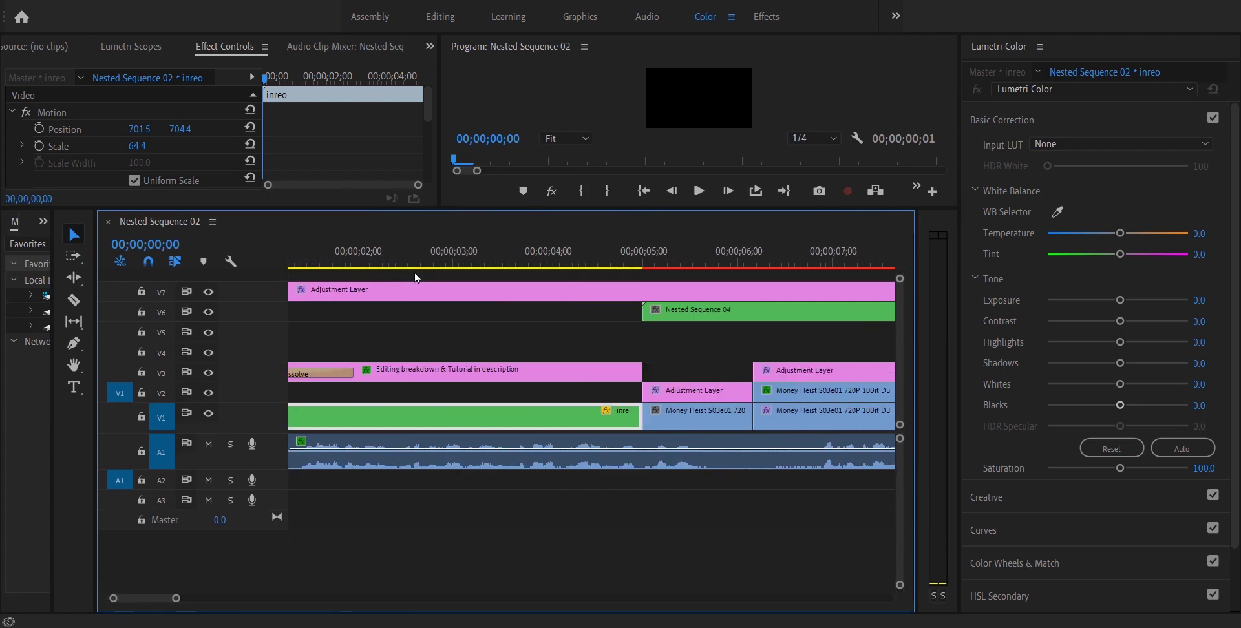
- Play Nested Sequence 02 at its start and around 00;01;19, and review the remaining layers to the sequence end
click(539, 328)
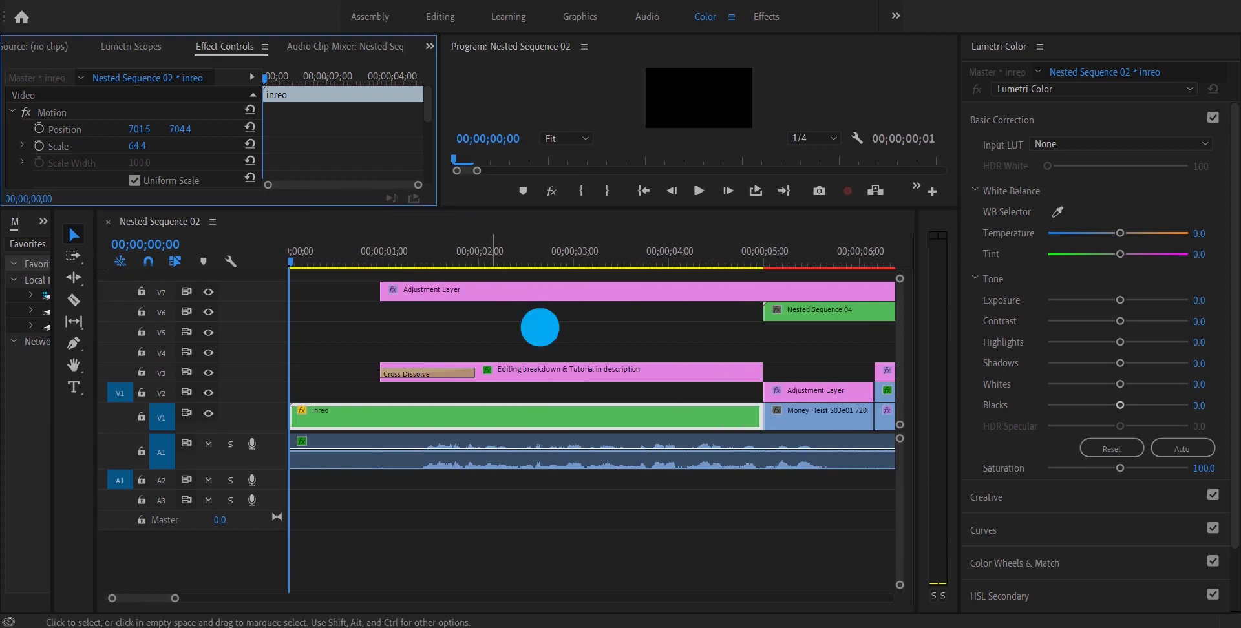
click(351, 334)
key(space)
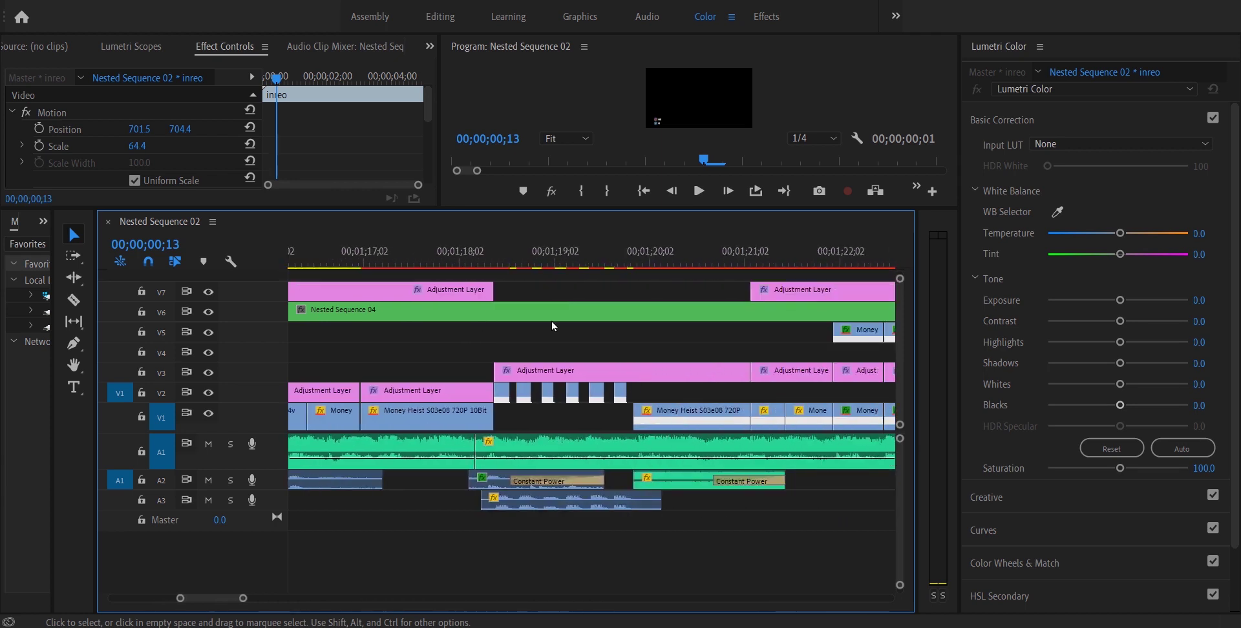
key(minus)
drag(463, 252, 485, 260)
key(space)
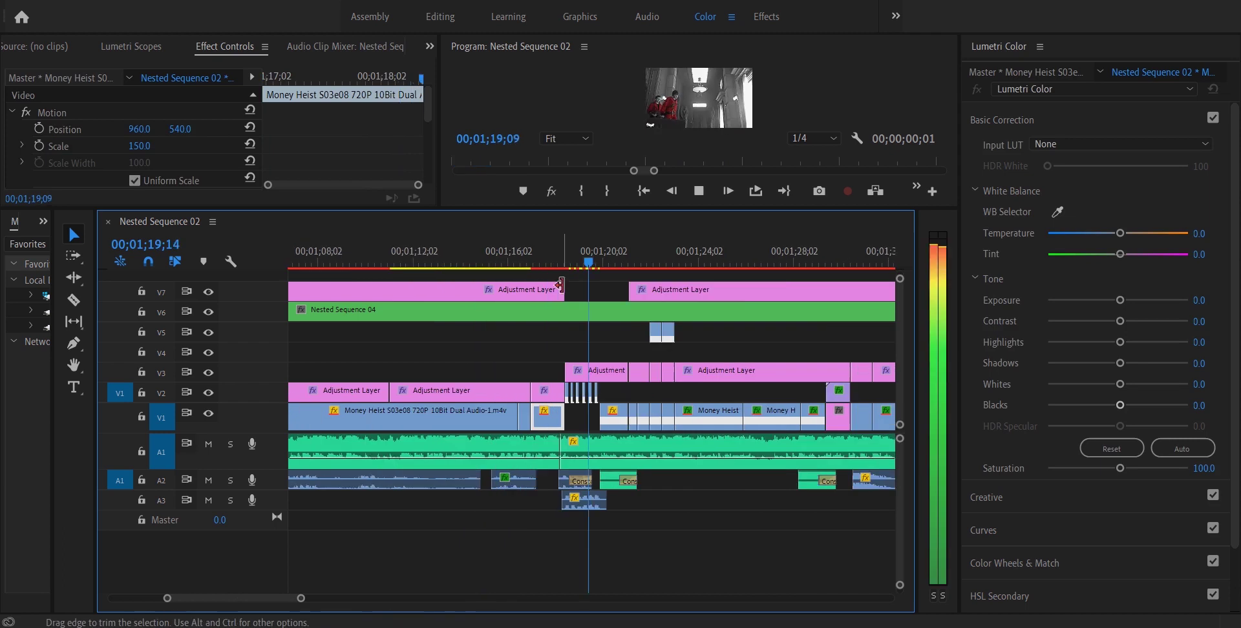
click(567, 452)
scroll(571, 312, down, 1)
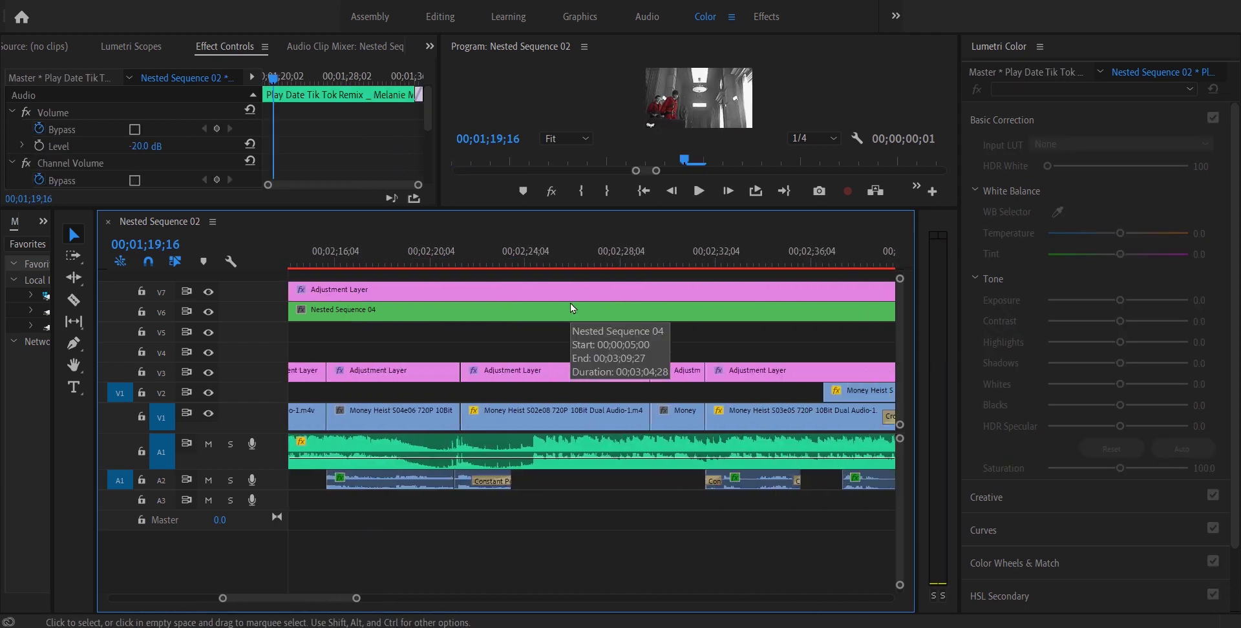
scroll(571, 307, down, 2)
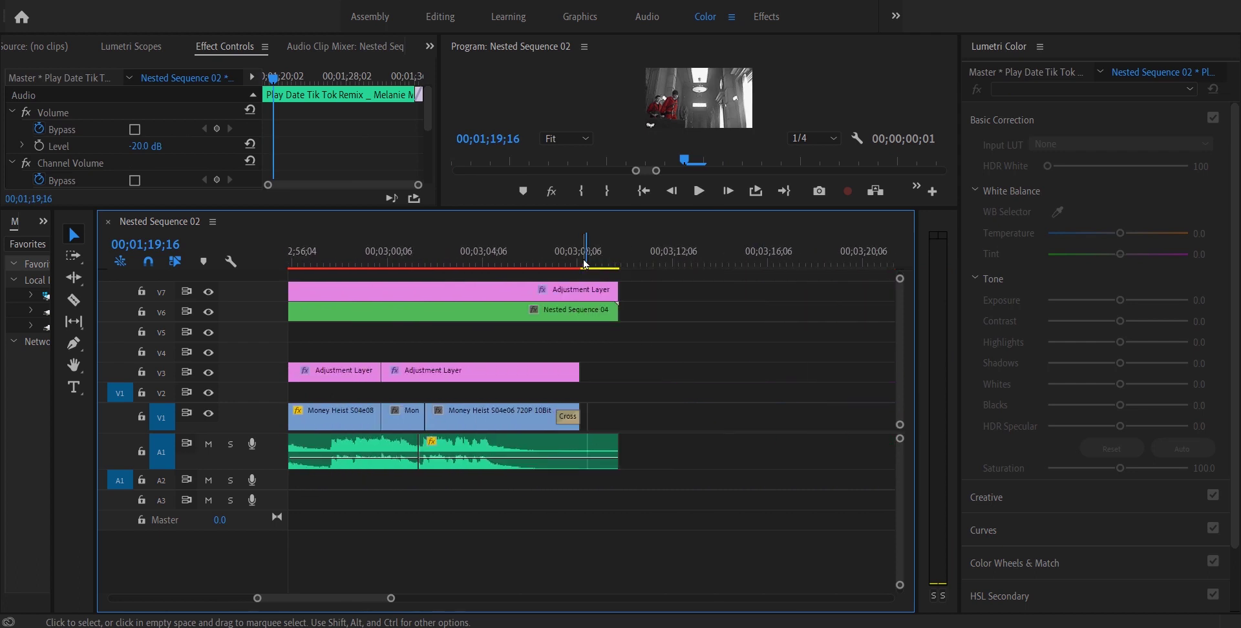